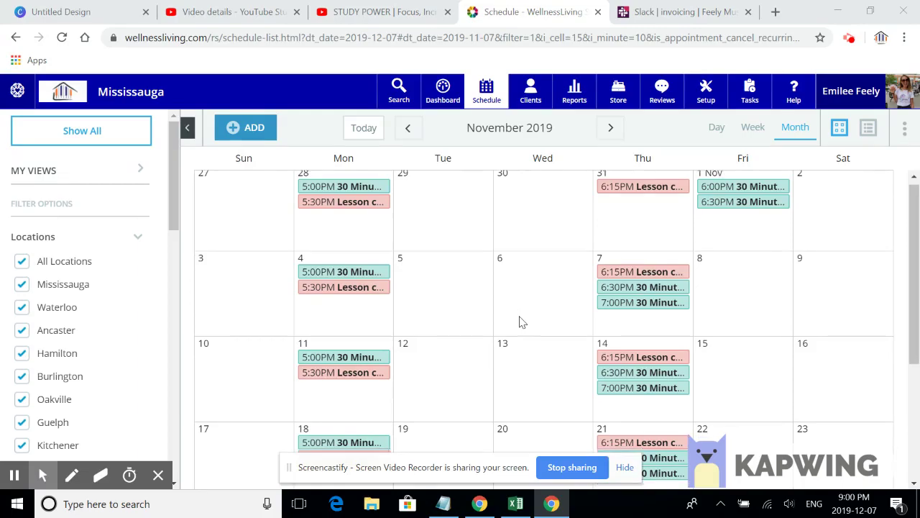
Collapse the left location filter panel so the November 2019 calendar spans the page.
scroll(522, 321, "down", 1)
scroll(522, 321, "up", 1)
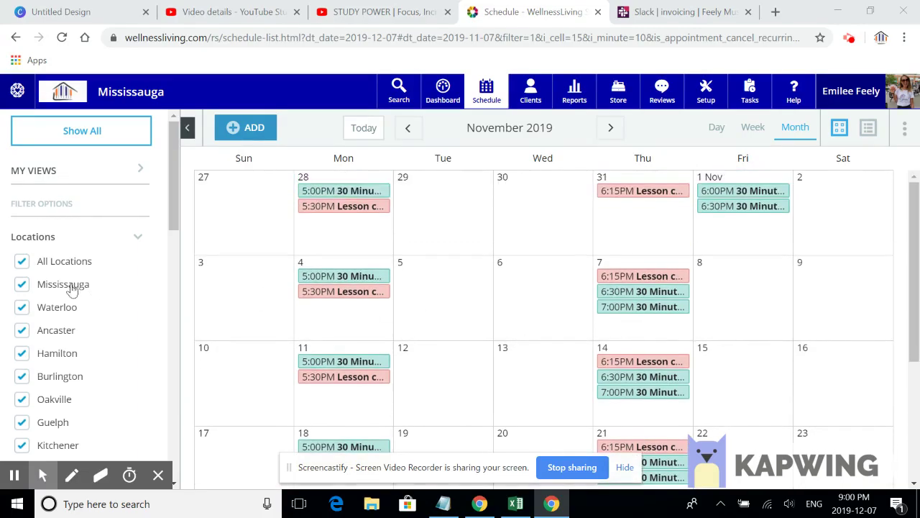
scroll(79, 259, "down", 2)
scroll(82, 259, "up", 2)
left_click(190, 129)
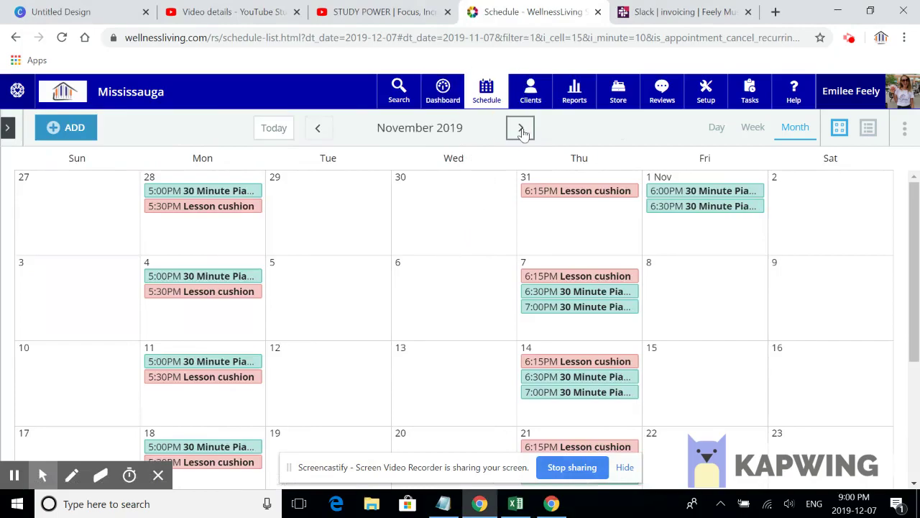
scroll(475, 223, "down", 1)
scroll(475, 222, "up", 1)
Download the pinned invoice xlsx from Slack's #invoicing channel and open it.
left_click(684, 22)
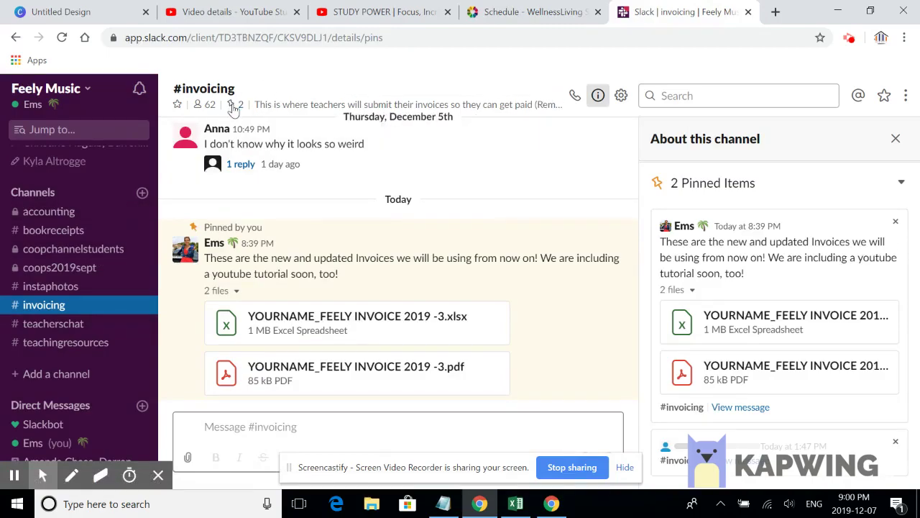
mouse_move(776, 321)
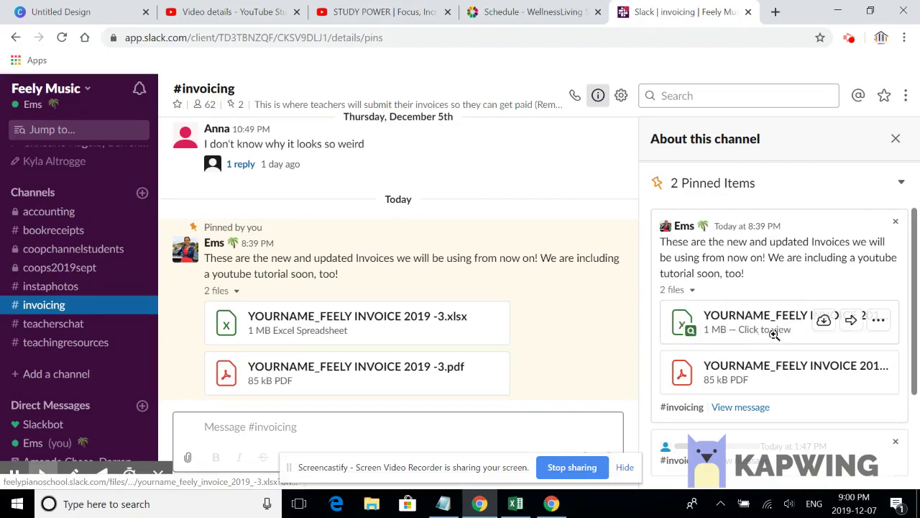
left_click(824, 321)
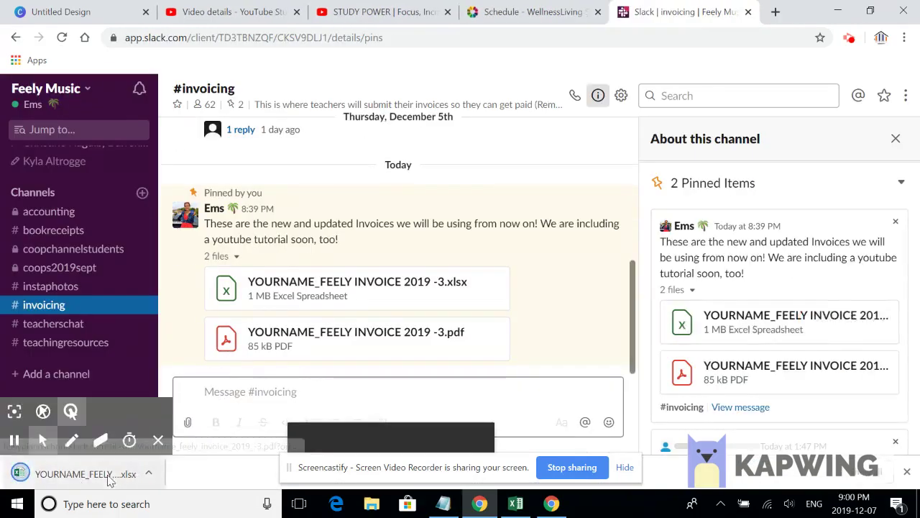
left_click(108, 476)
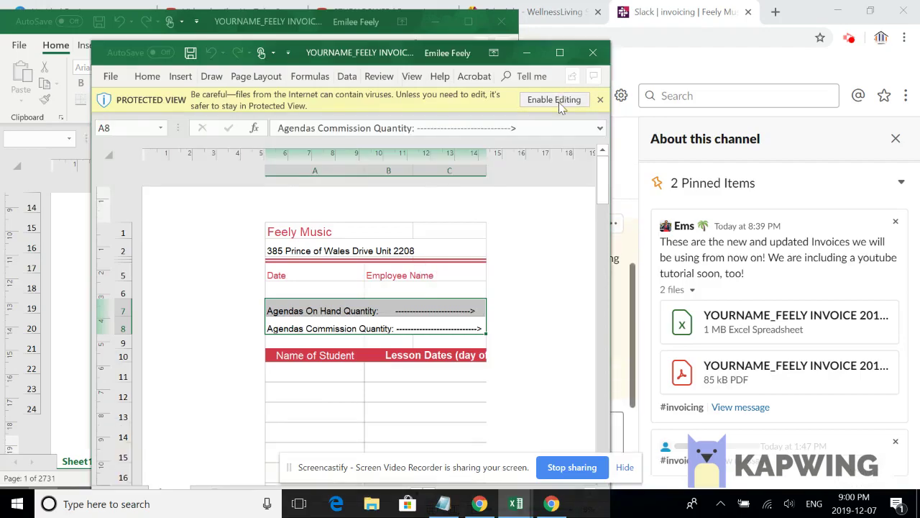
Enable editing on the invoice and dock the WellnessLiving November schedule beside Excel.
left_click(558, 100)
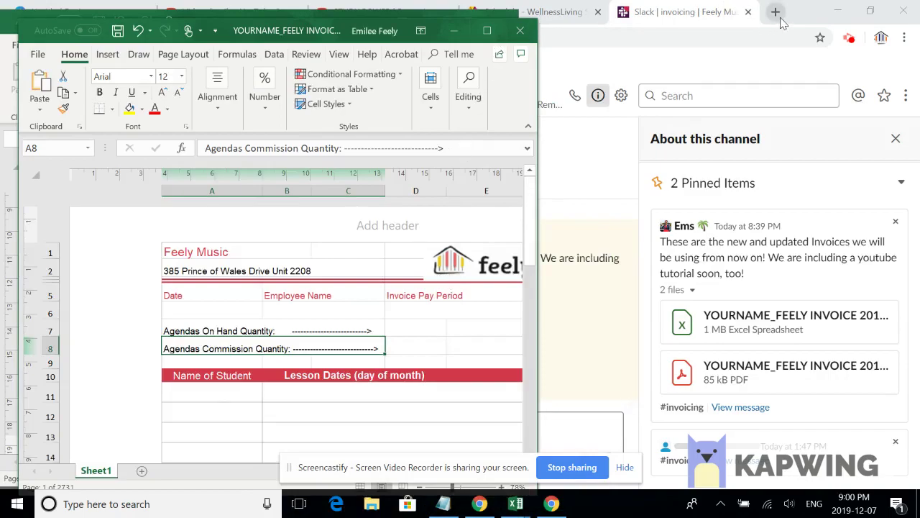
left_click(807, 21)
left_click(574, 7)
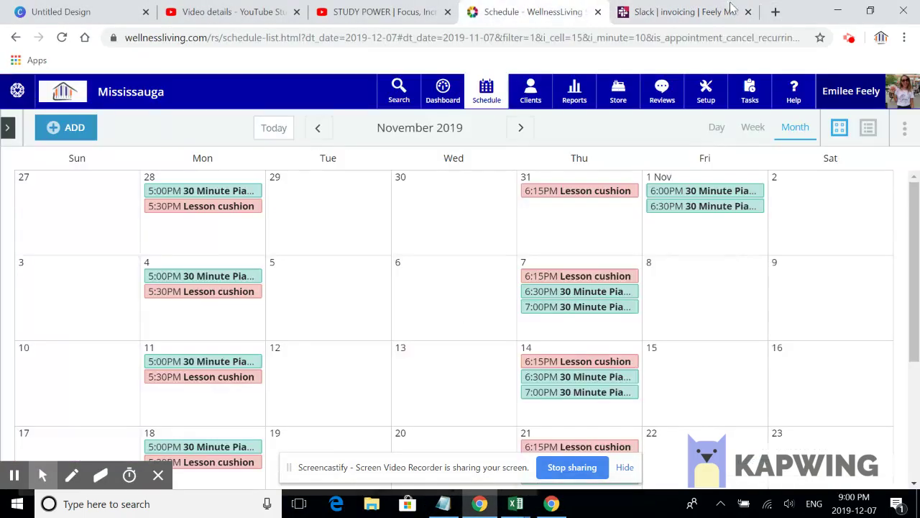
left_click(875, 10)
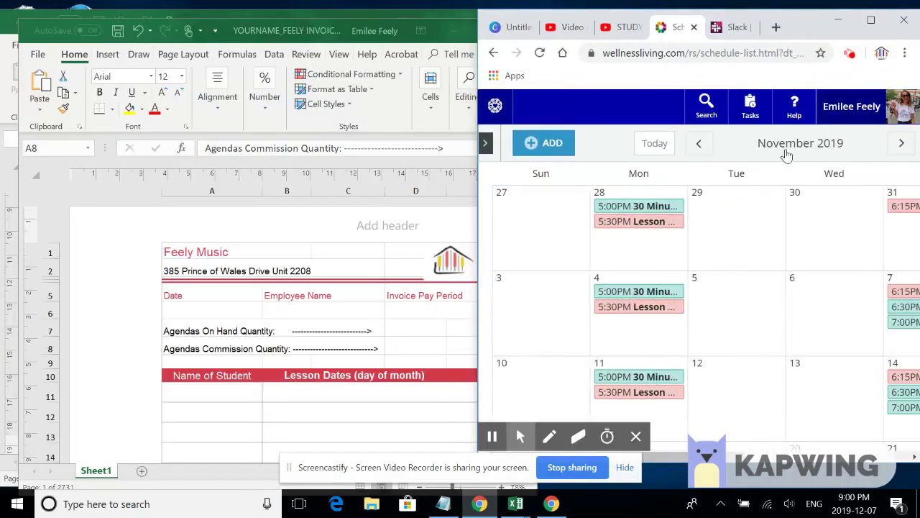
scroll(817, 267, "down", 1)
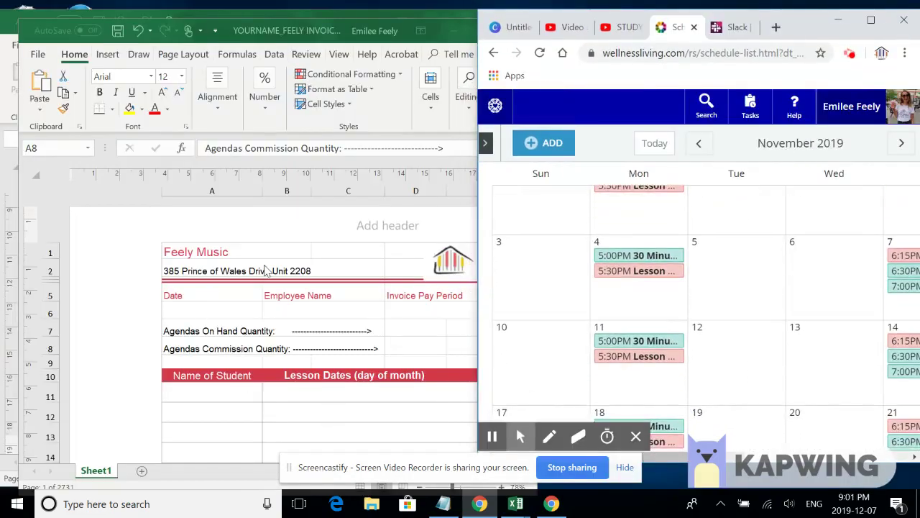
Move the Excel invoice window to the left half of the screen.
left_click_drag(265, 32, 244, 16)
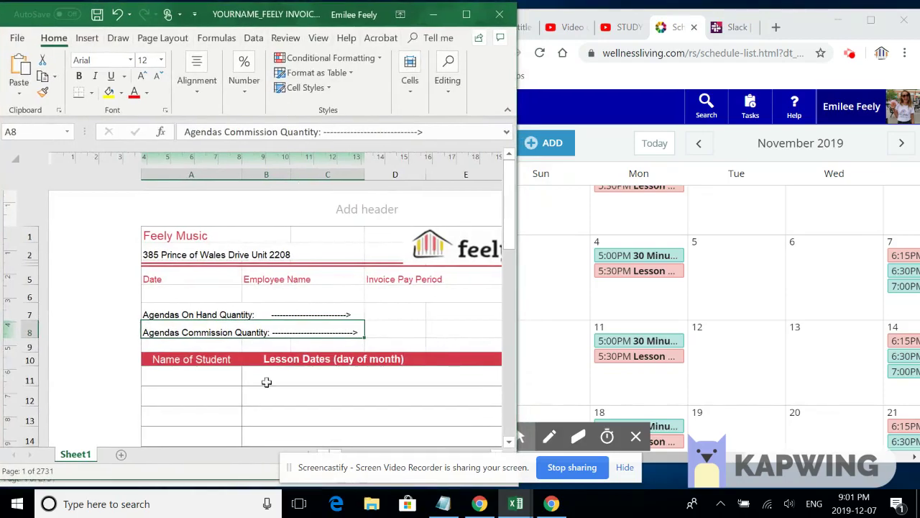
scroll(127, 393, "up", 1)
scroll(126, 392, "up", 1)
scroll(127, 393, "up", 1)
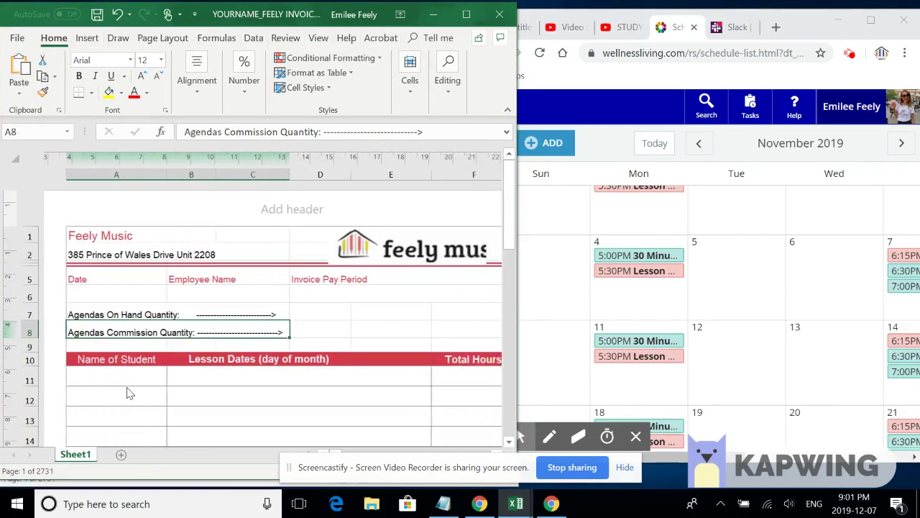
scroll(126, 392, "up", 1)
scroll(126, 393, "down", 2)
Enter 3 agendas on hand in D7 and 5 agendas for commission in D8.
left_click(198, 316)
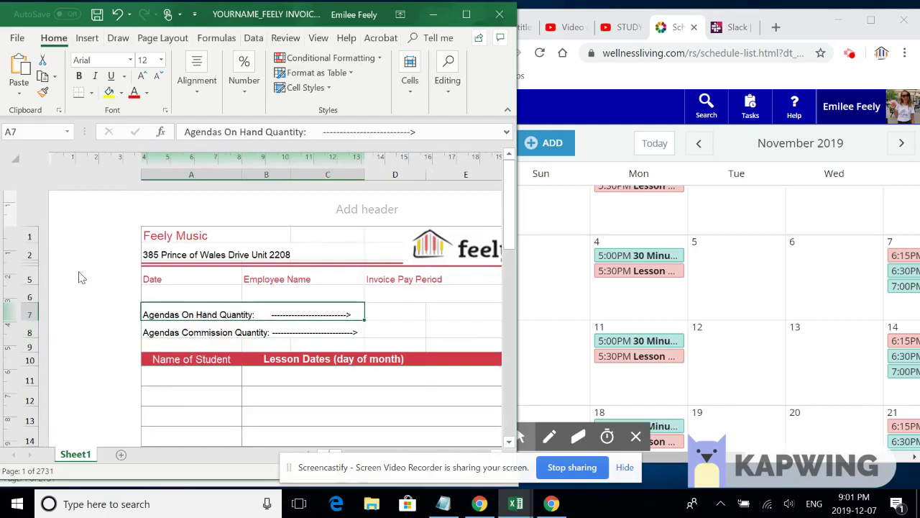
key("Right")
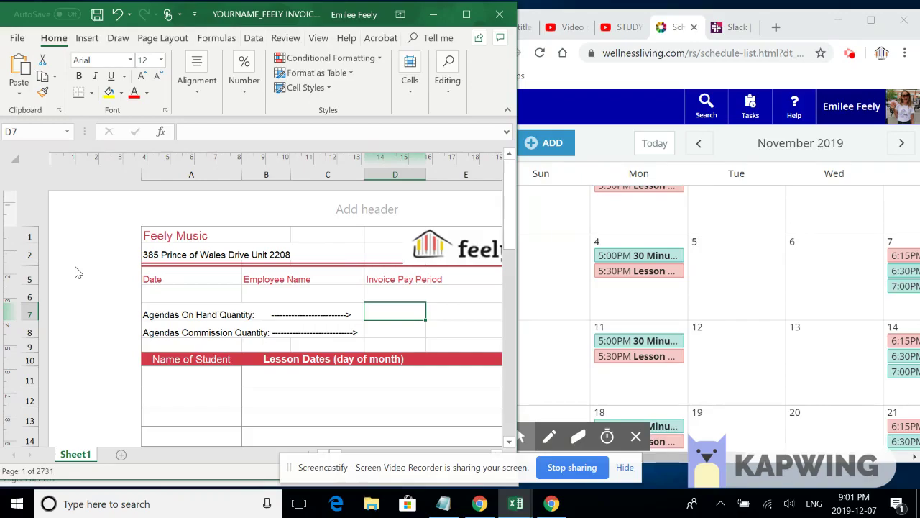
type("3")
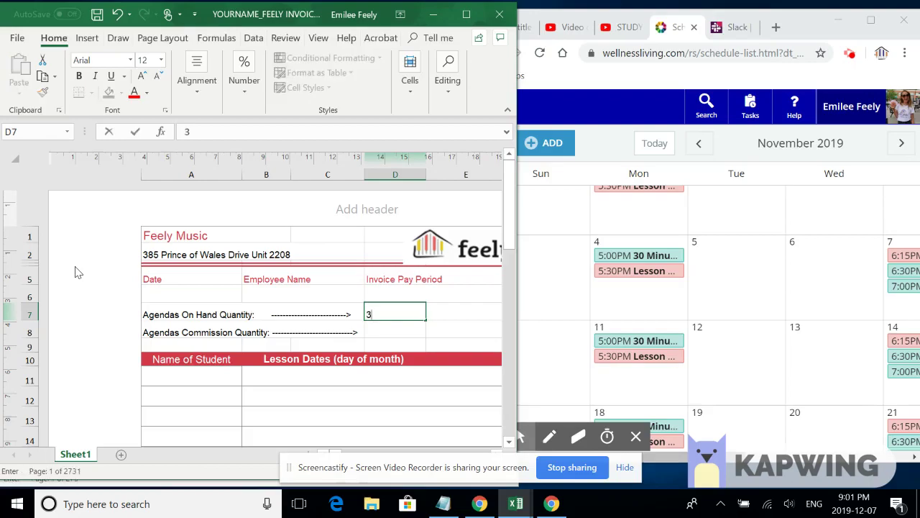
key("Return")
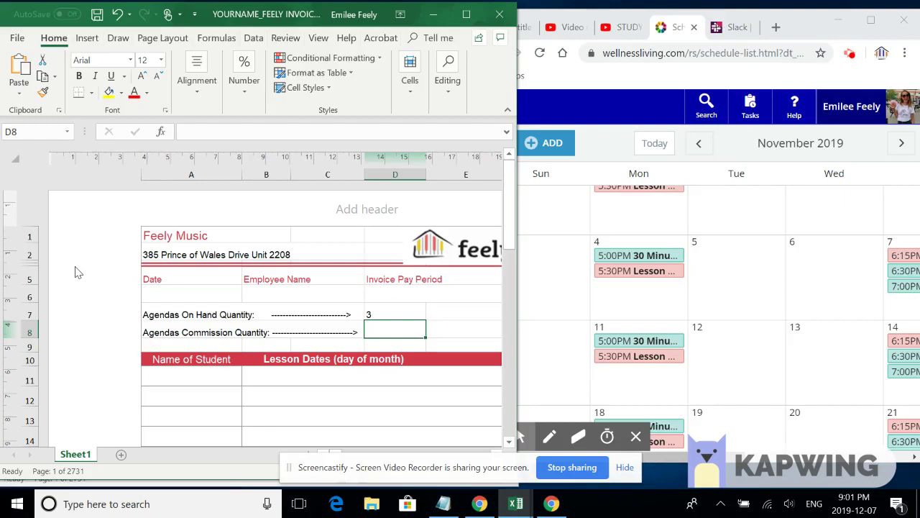
type("5")
key("Return")
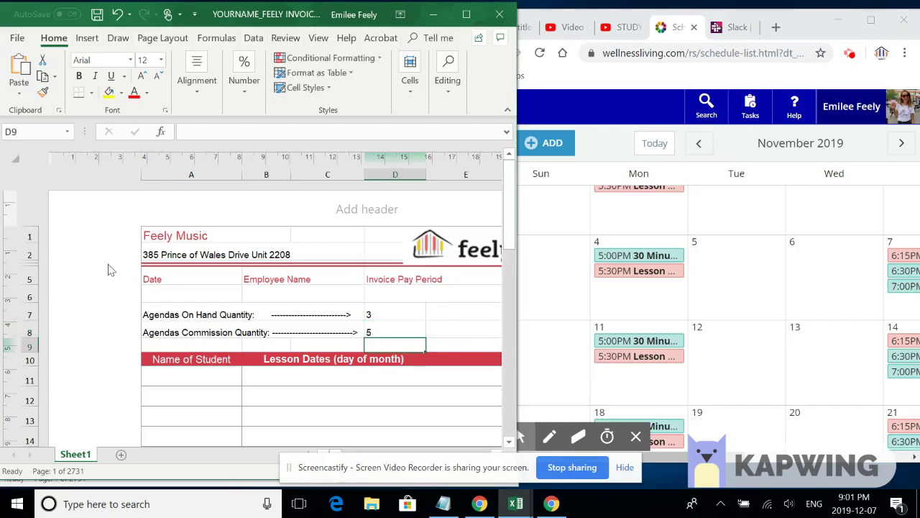
scroll(242, 314, "right", 2)
scroll(390, 333, "left", 2)
scroll(390, 333, "down", 2)
scroll(391, 334, "down", 2)
scroll(391, 334, "up", 1)
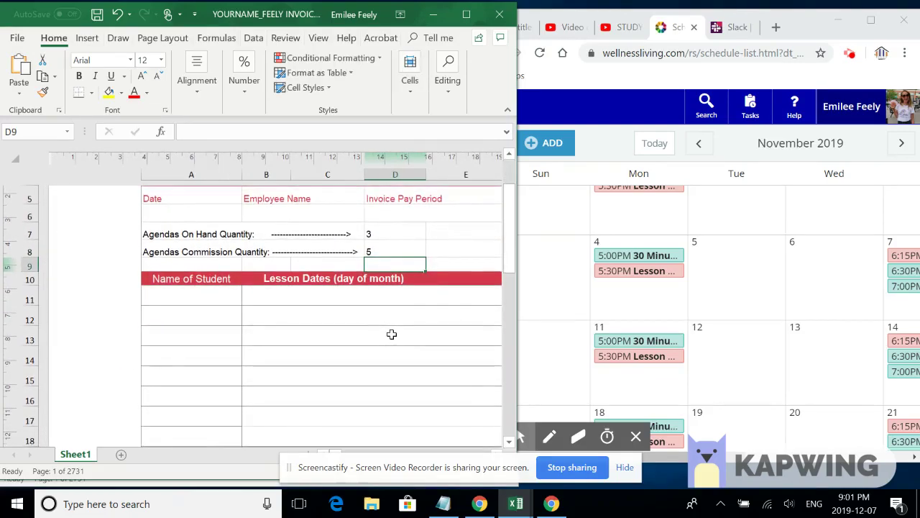
Check the Nov 4 lesson details on the schedule beside the invoice's first student row.
left_click(205, 299)
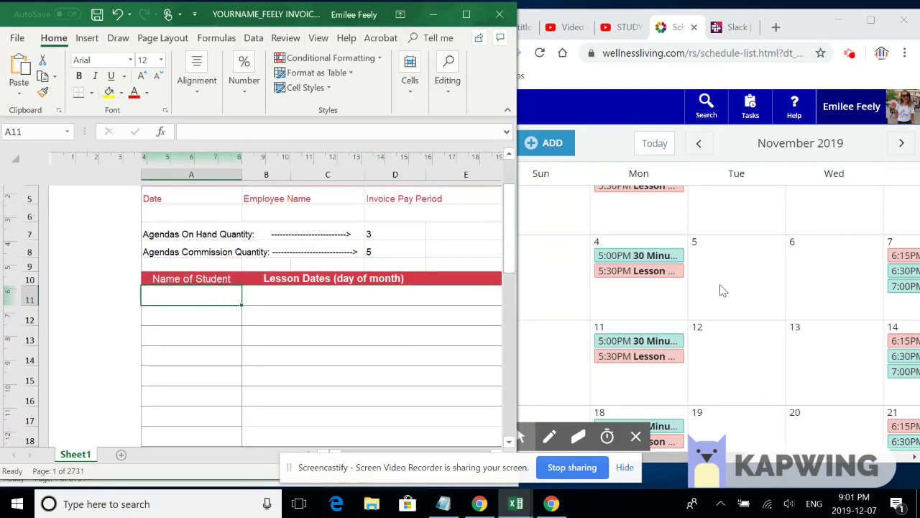
scroll(724, 290, "up", 1)
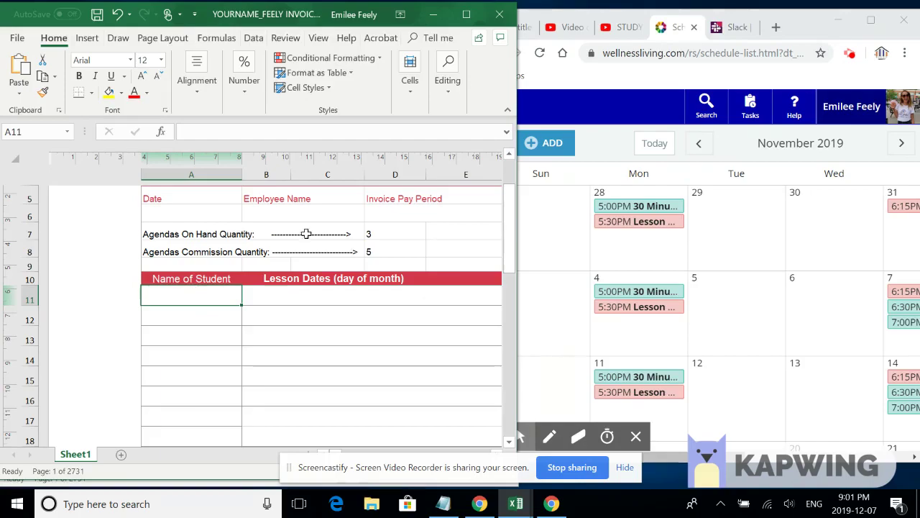
left_click(466, 14)
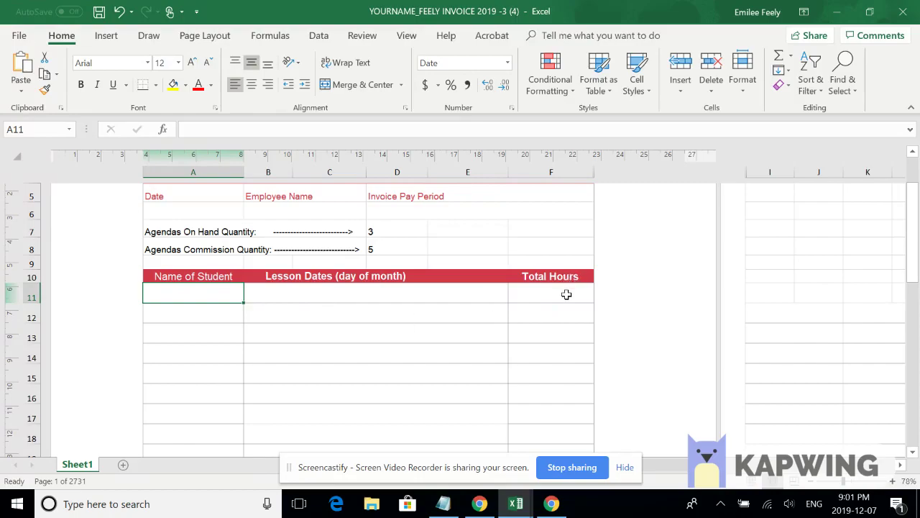
left_click(870, 12)
scroll(681, 260, "down", 1)
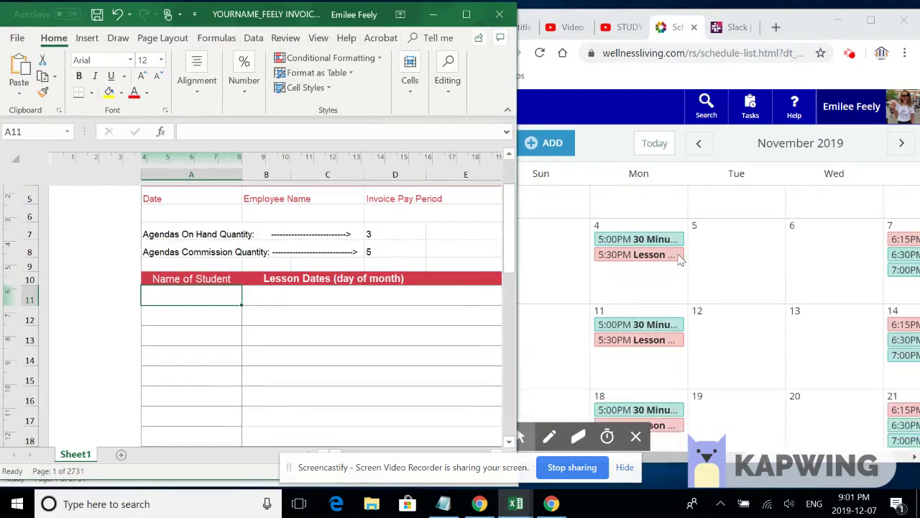
left_click(651, 228)
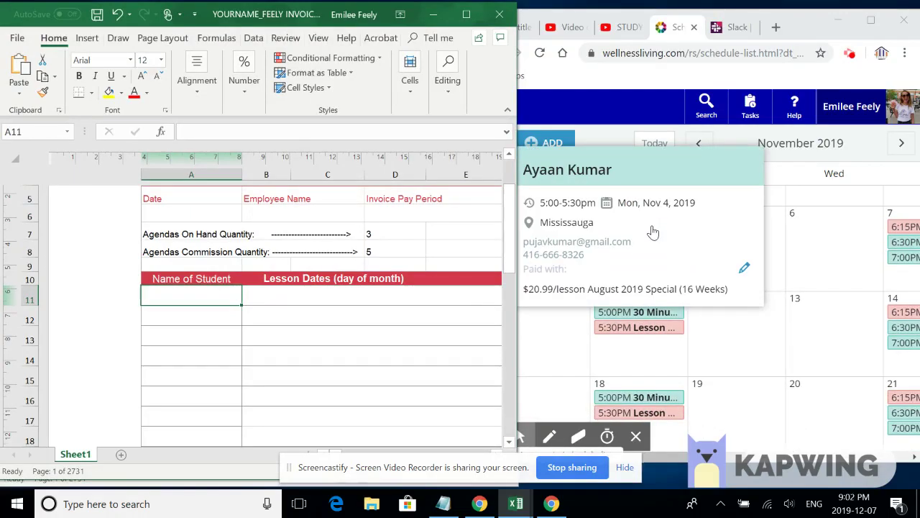
Enter the student's name and lesson dates 4, 11, 18, 25 in row 11.
double_click(226, 299)
type("Ayyan")
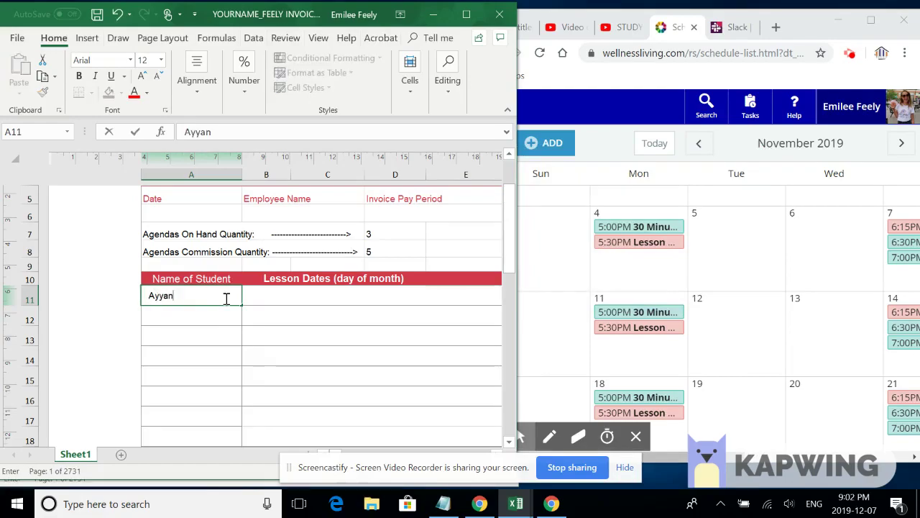
type(" K")
key("Tab")
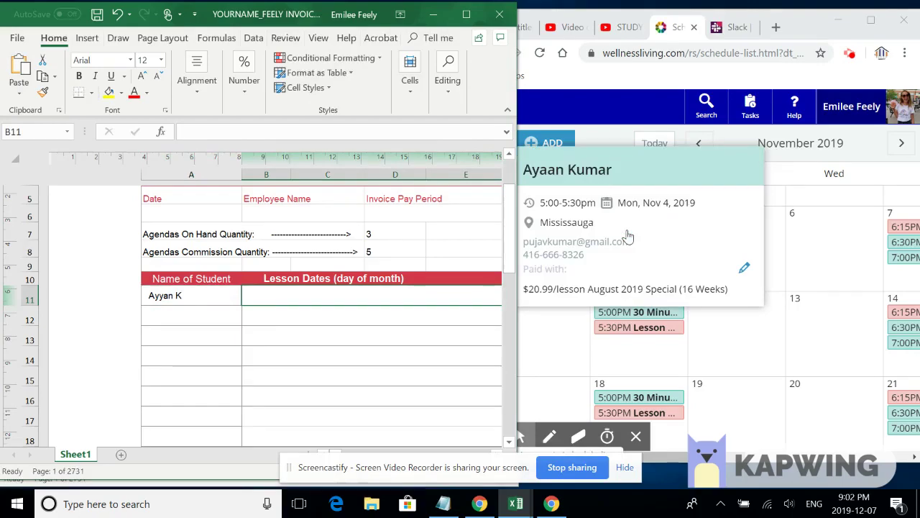
scroll(735, 357, "down", 1)
scroll(735, 357, "down", 1)
scroll(733, 355, "down", 1)
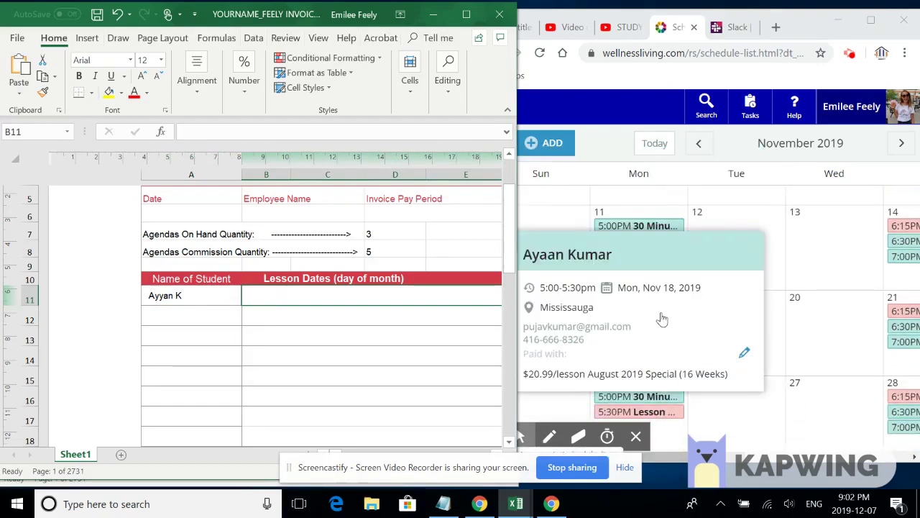
type("4, 11, 18,")
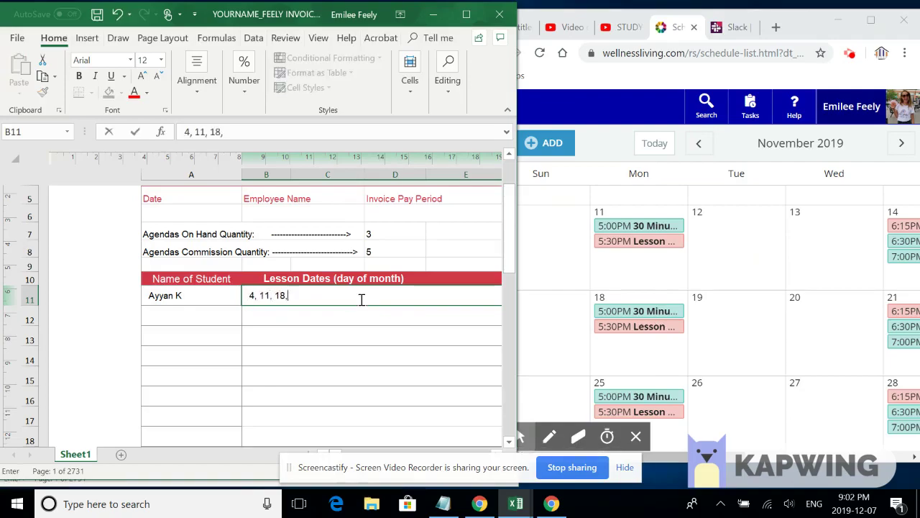
type(" 25")
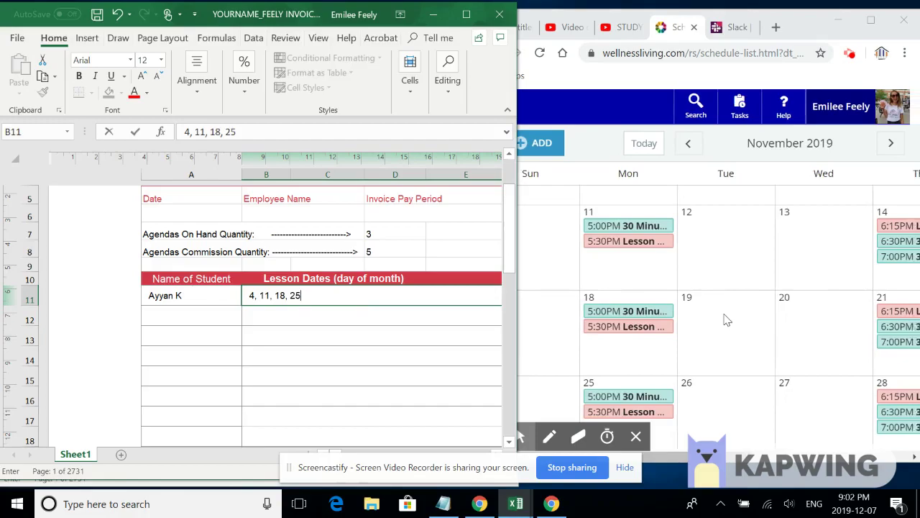
scroll(718, 319, "right", 3)
scroll(725, 320, "right", 1)
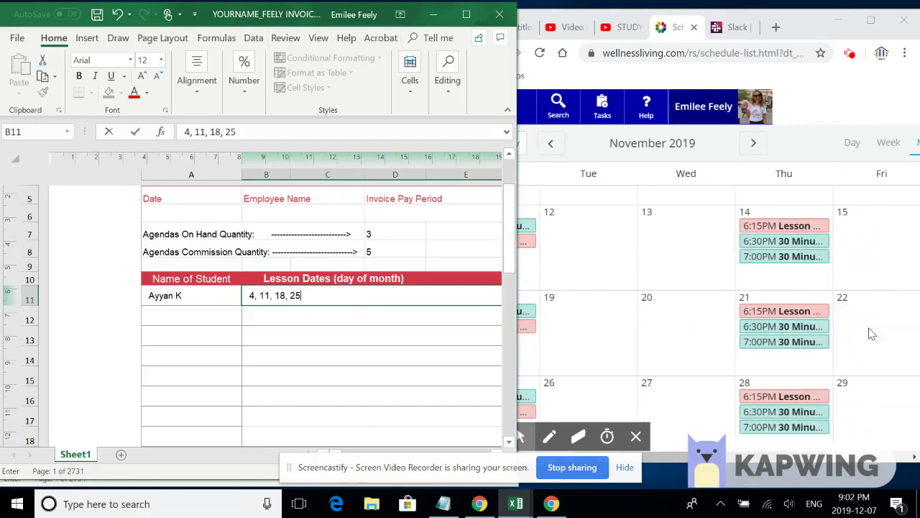
scroll(805, 316, "up", 2)
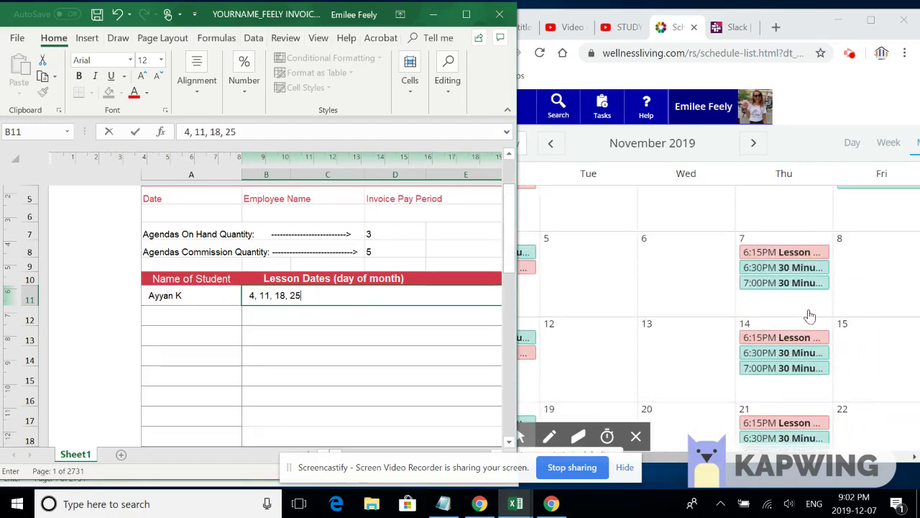
scroll(663, 232, "down", 1)
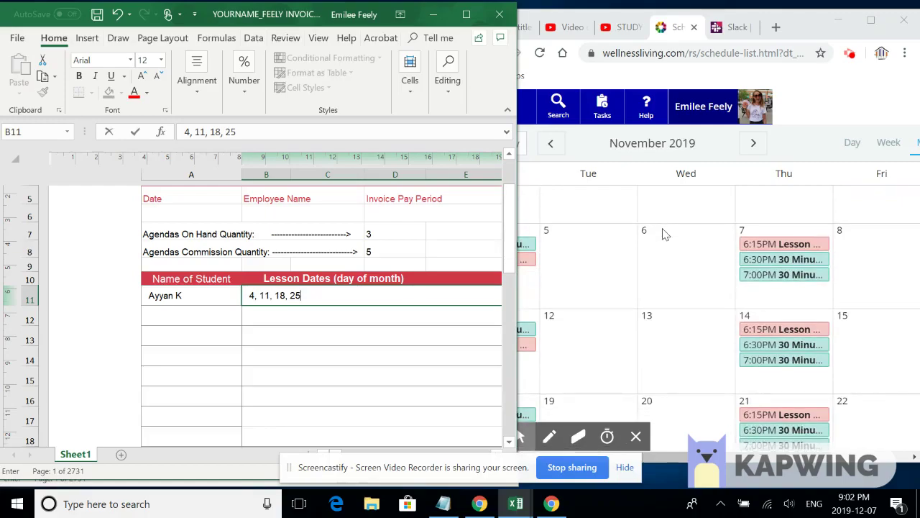
scroll(617, 276, "left", 4)
left_click(324, 309)
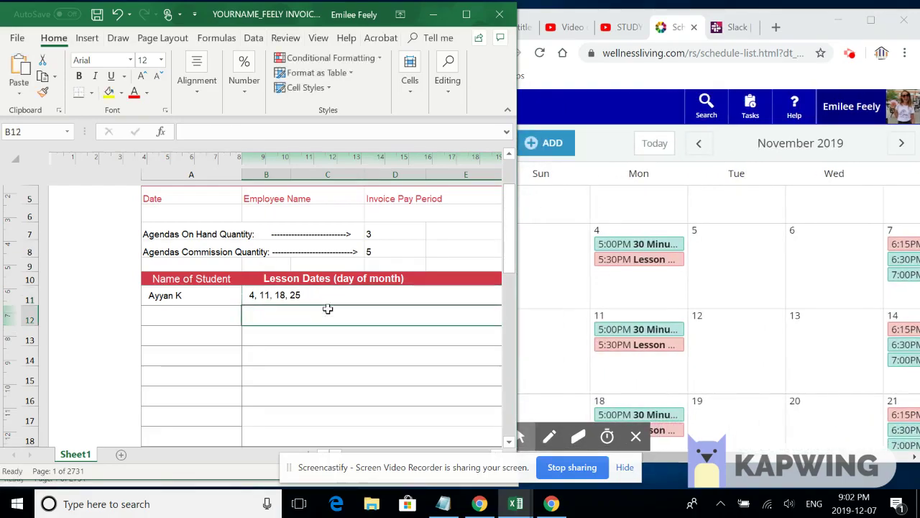
Record 2 total hours for the student in F11.
left_click(335, 300)
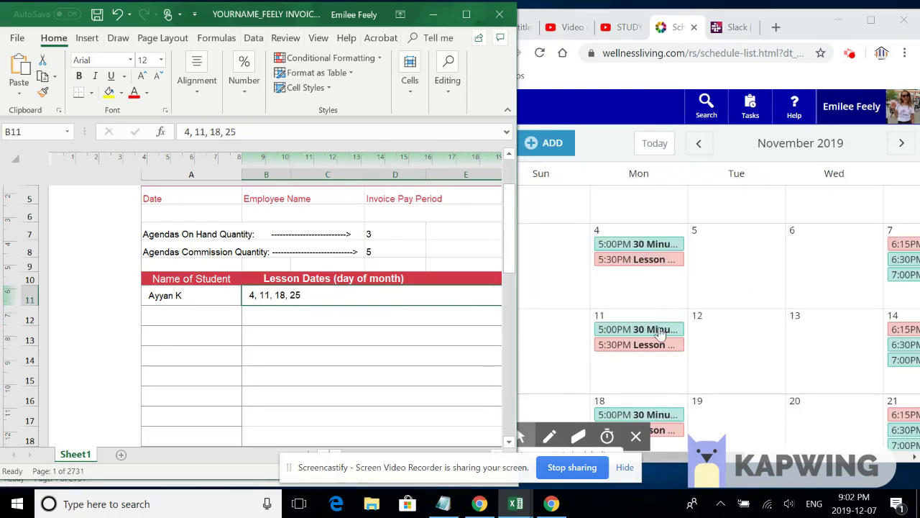
key("Tab")
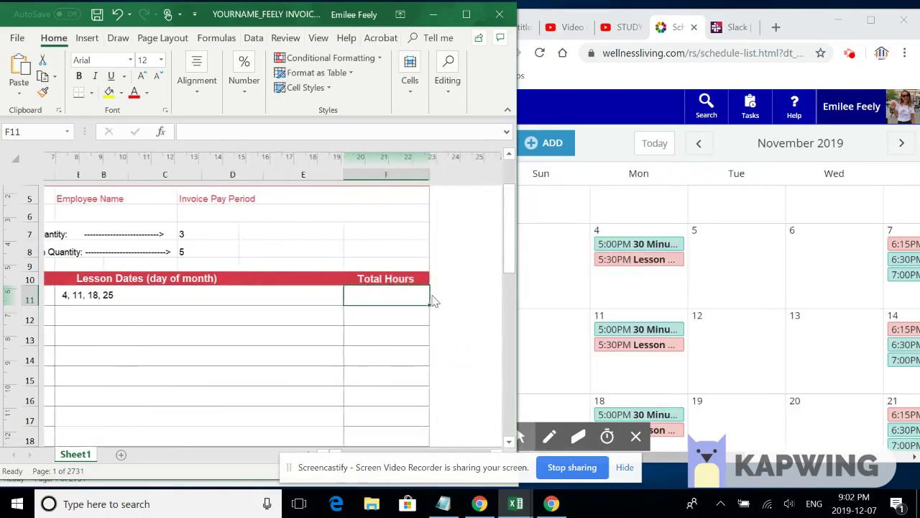
type("2")
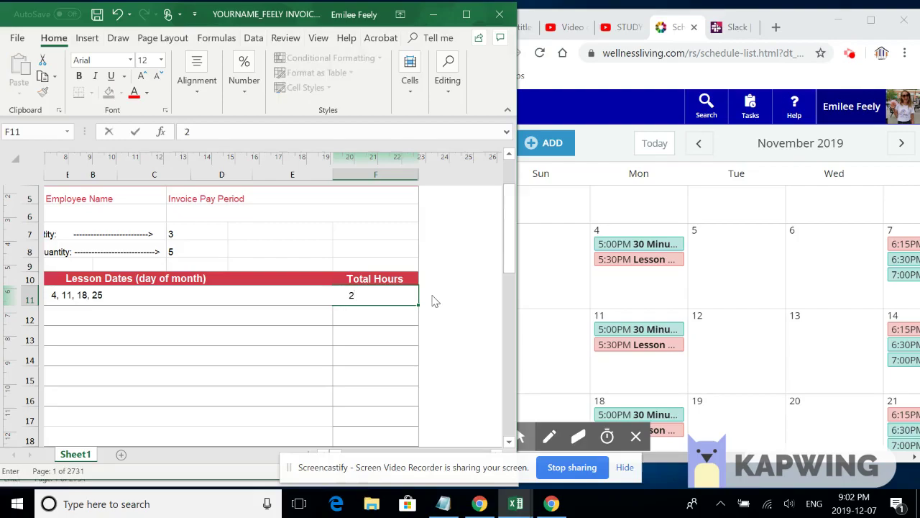
key("Return")
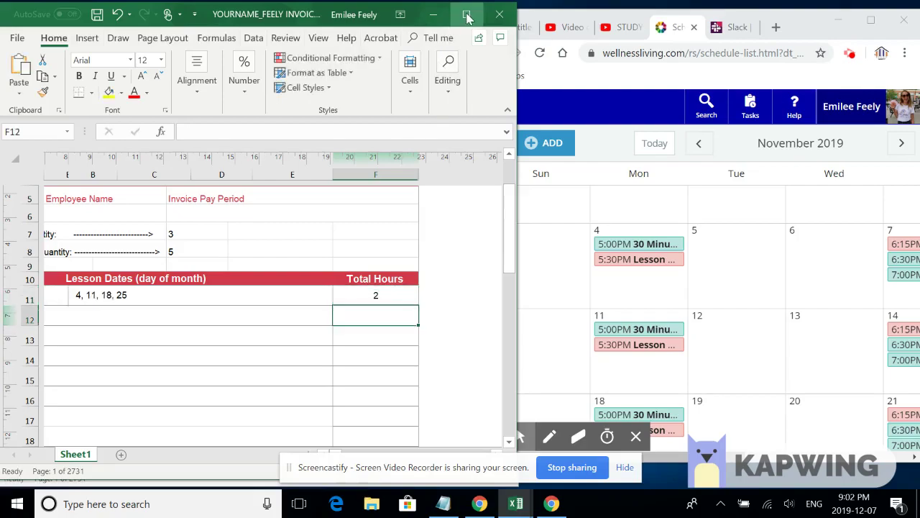
Maximize the invoice window and scroll down to the totals section.
left_click(467, 15)
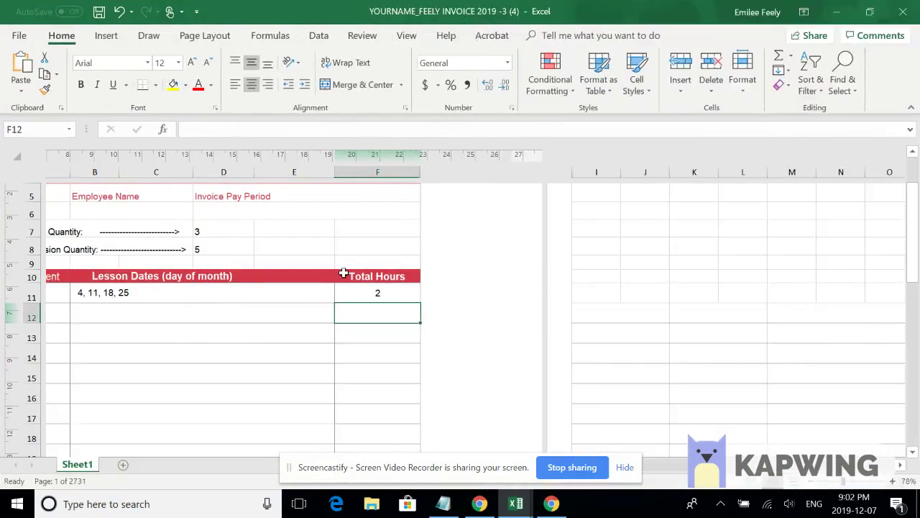
scroll(388, 273, "left", 5)
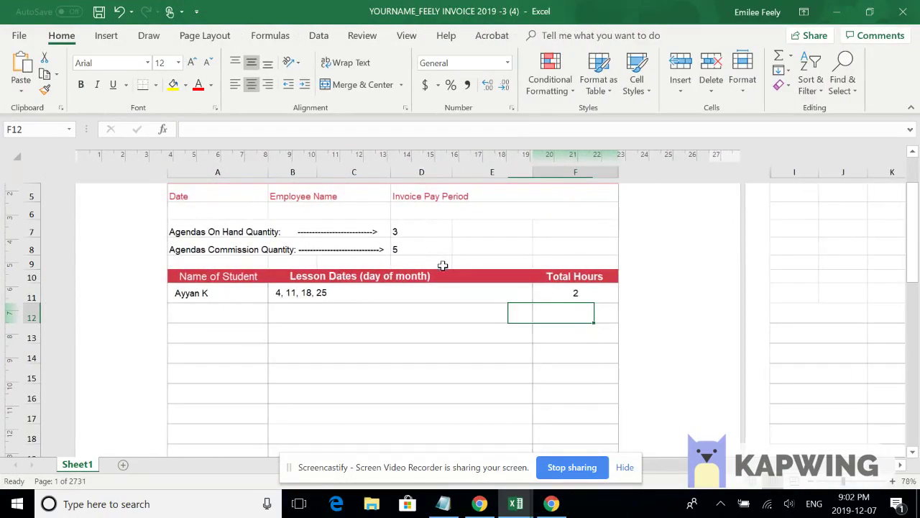
scroll(443, 265, "down", 1)
scroll(443, 266, "down", 1)
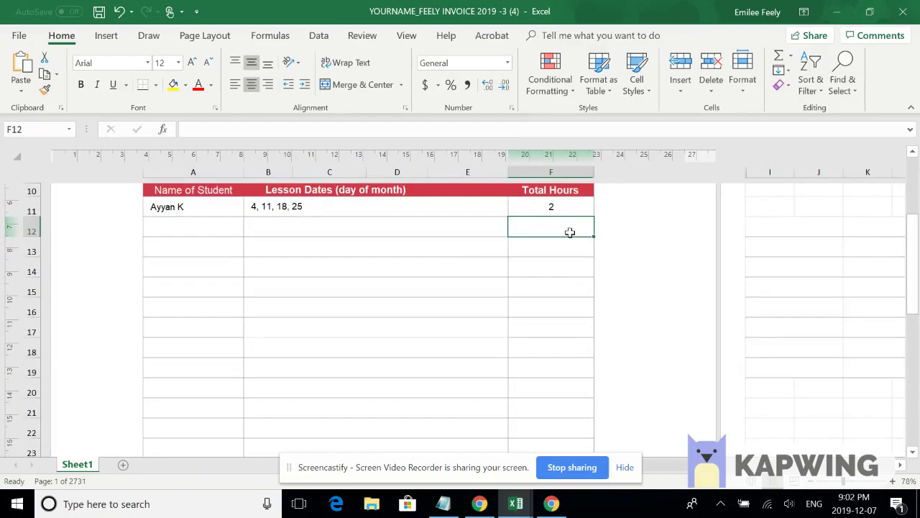
scroll(568, 233, "up", 1)
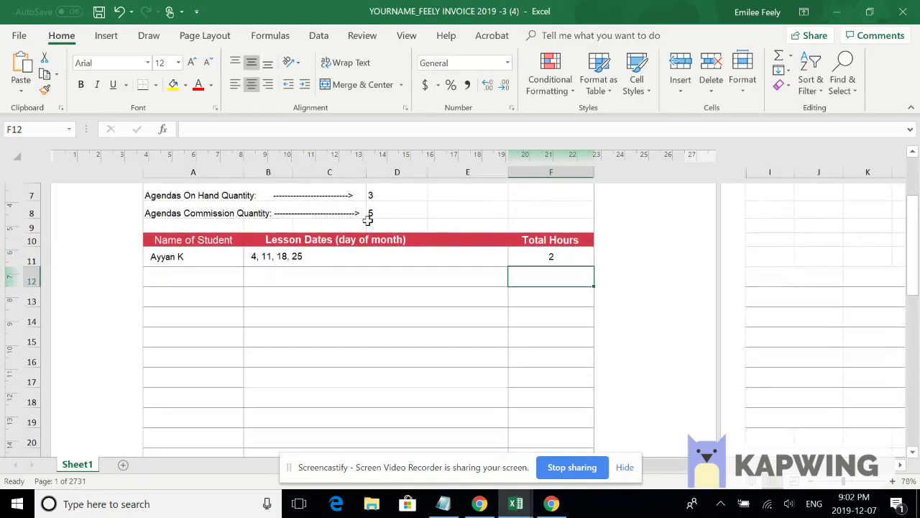
scroll(414, 317, "down", 1)
scroll(414, 317, "down", 1)
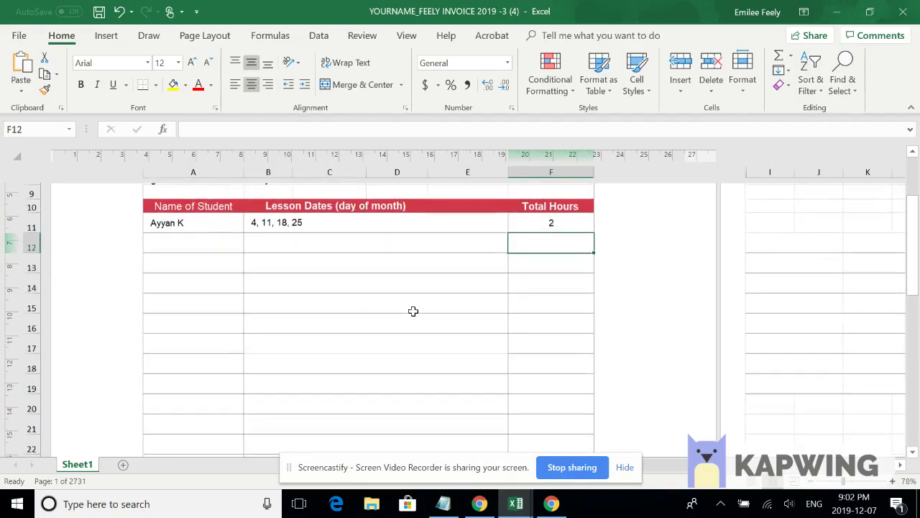
scroll(414, 317, "down", 2)
scroll(414, 317, "down", 2)
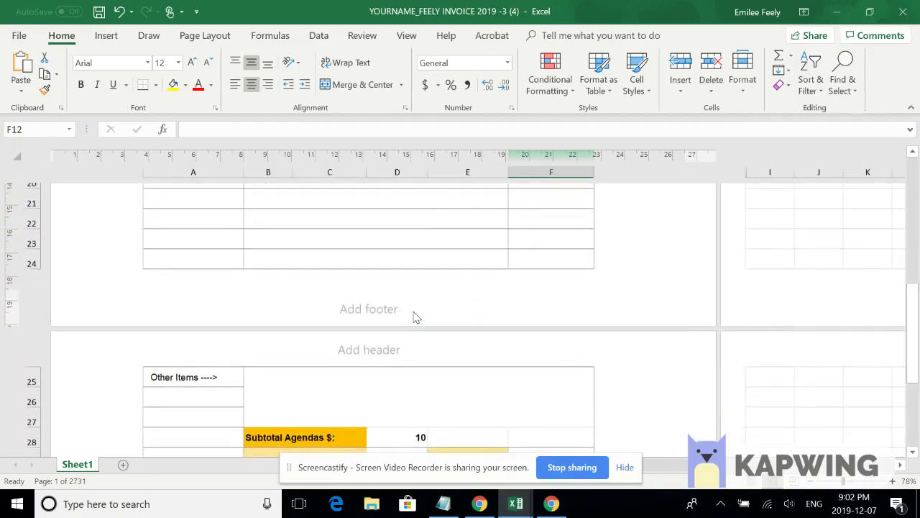
scroll(414, 317, "down", 1)
scroll(414, 318, "down", 2)
scroll(414, 312, "up", 1)
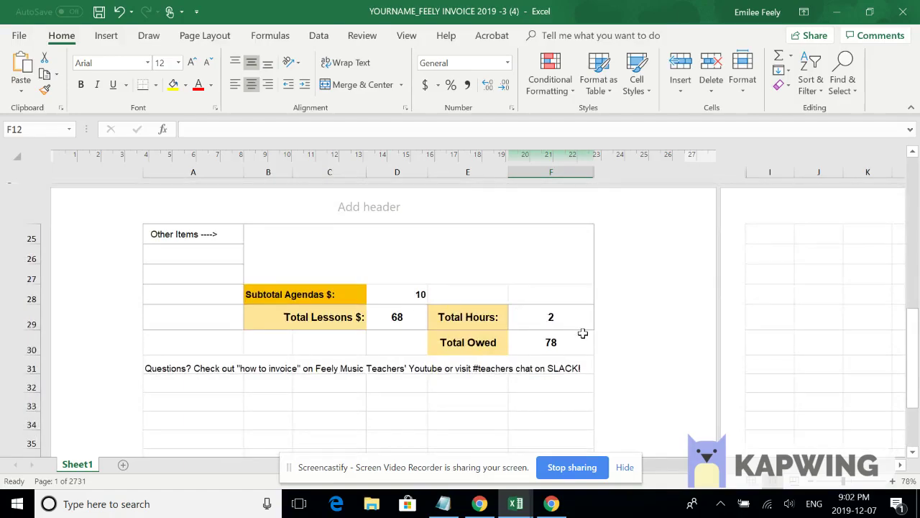
Inspect the F29 Total Hours SUM formula, confirming 2 hours and $78 owed.
left_click(576, 311)
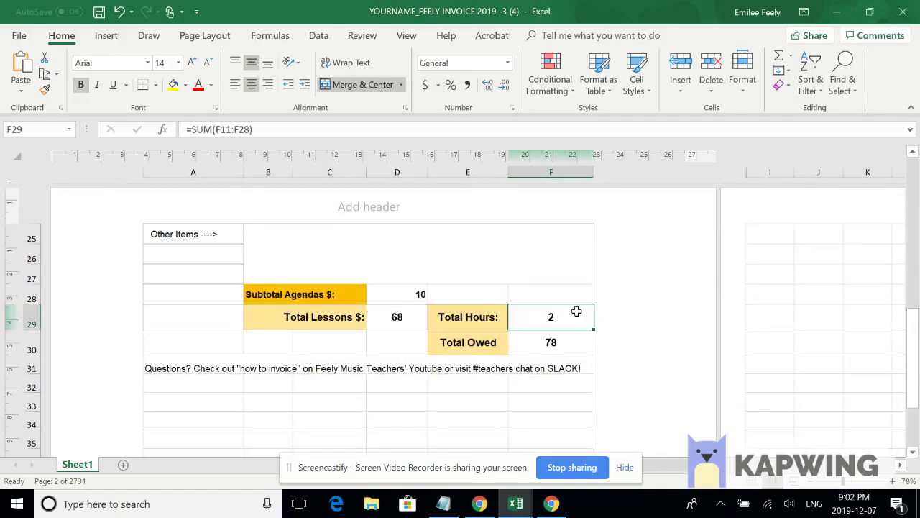
scroll(577, 311, "up", 1)
scroll(577, 311, "up", 1)
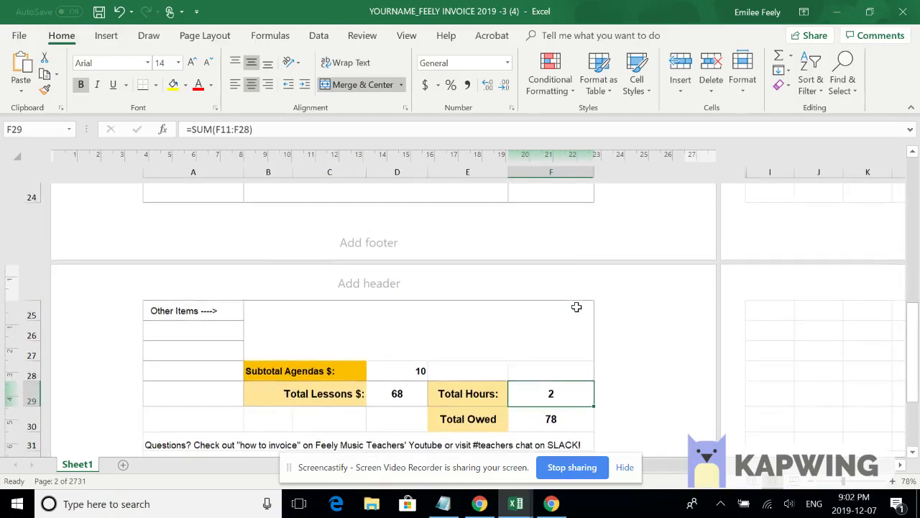
scroll(566, 197, "up", 5)
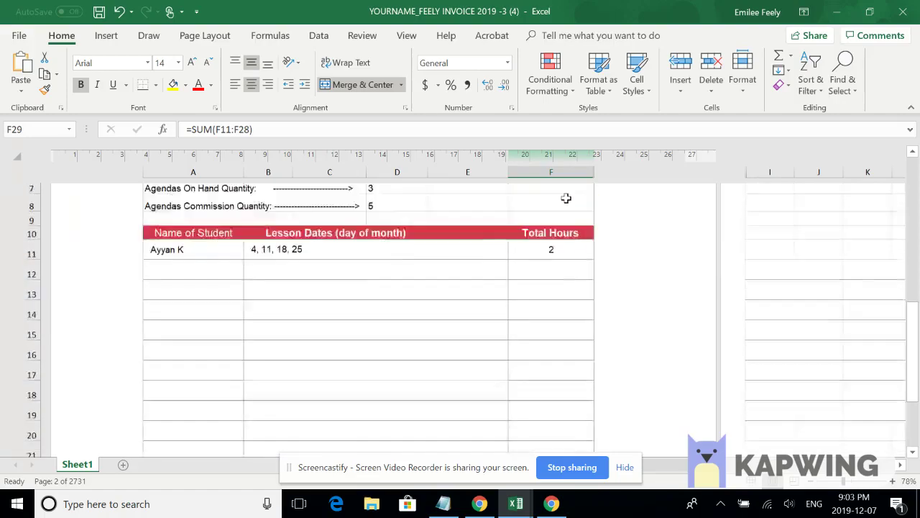
scroll(566, 198, "up", 1)
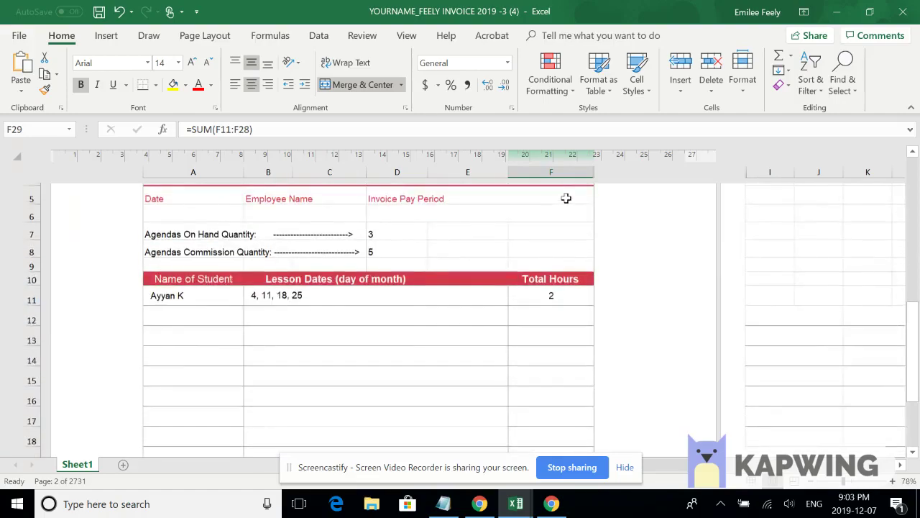
left_click(561, 315)
type("1")
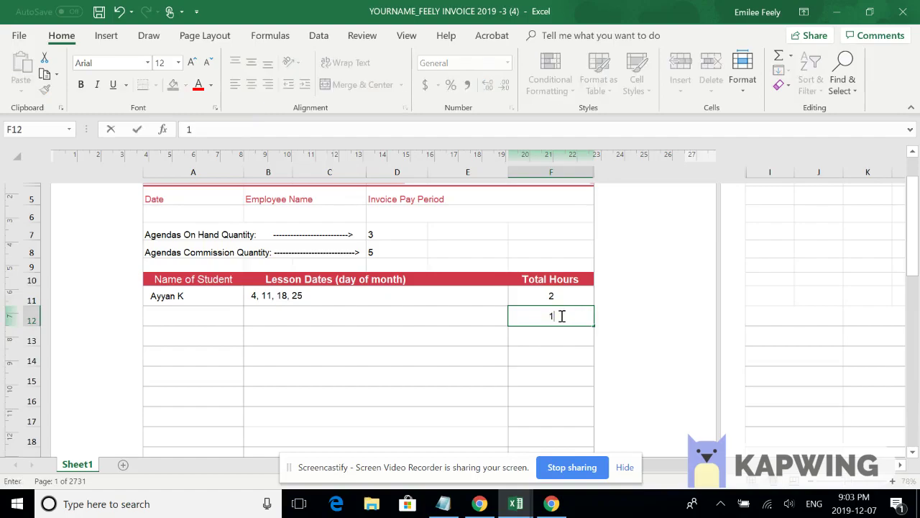
key("Return")
type("1")
scroll(561, 315, "down", 1)
scroll(561, 315, "down", 1)
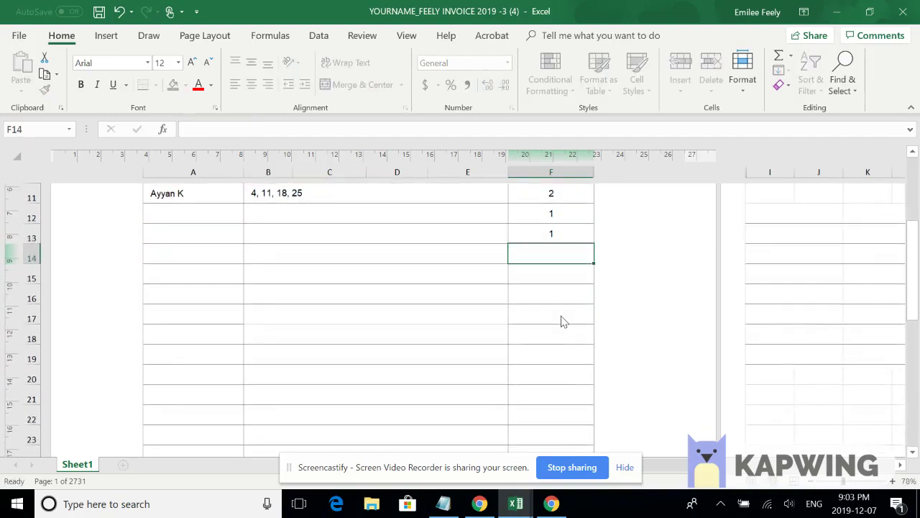
scroll(562, 317, "down", 3)
scroll(560, 314, "down", 3)
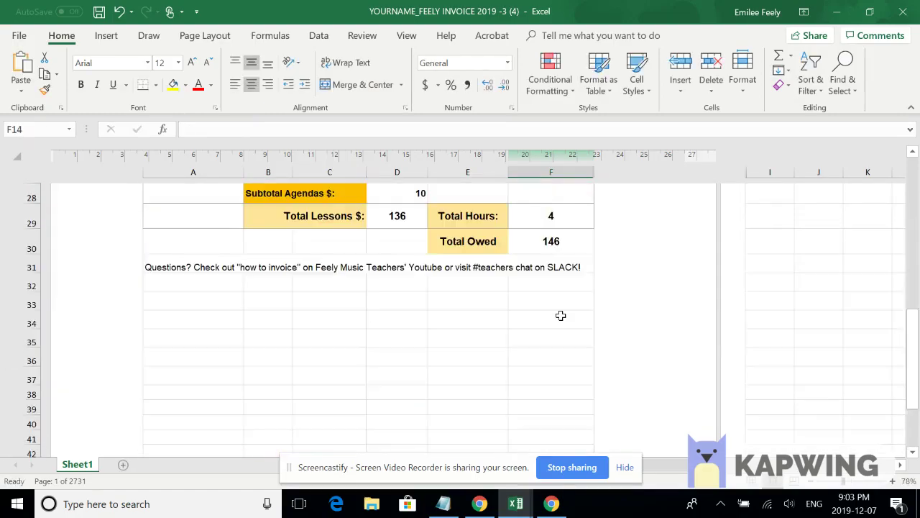
left_click(573, 210)
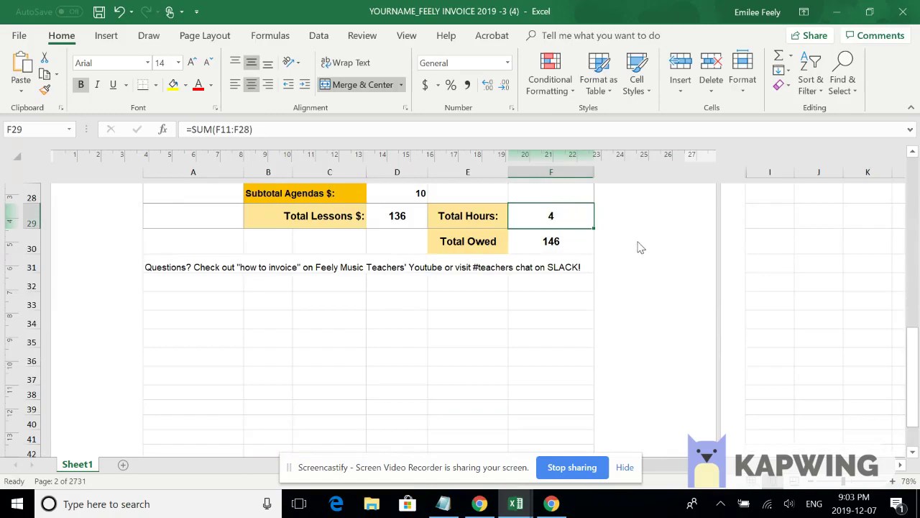
scroll(639, 248, "up", 1)
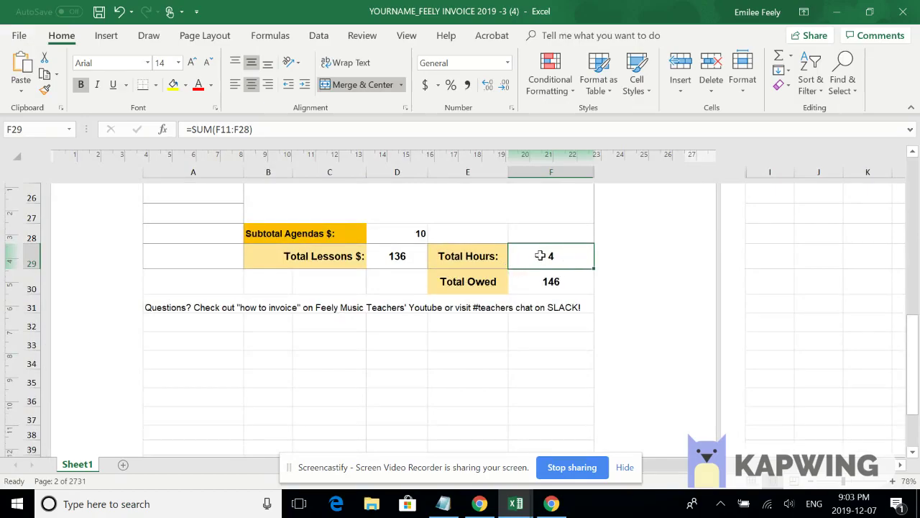
left_click(281, 254)
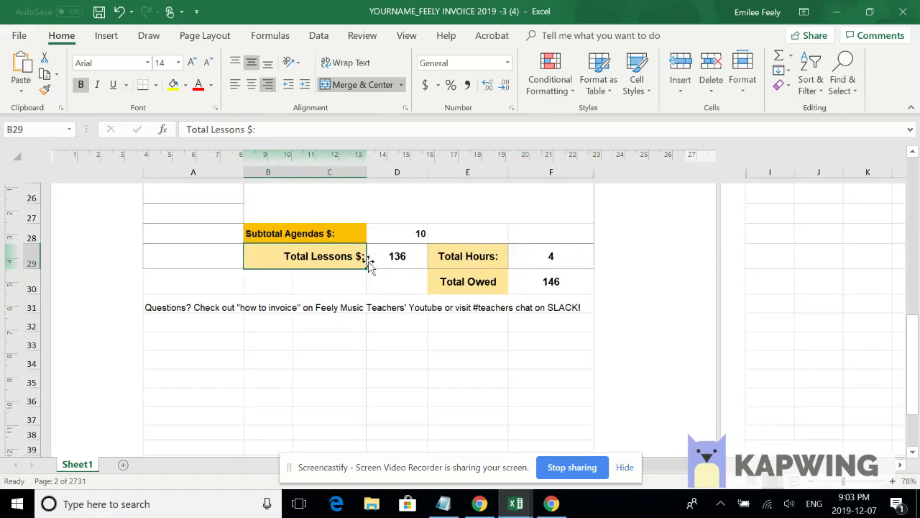
left_click(566, 260)
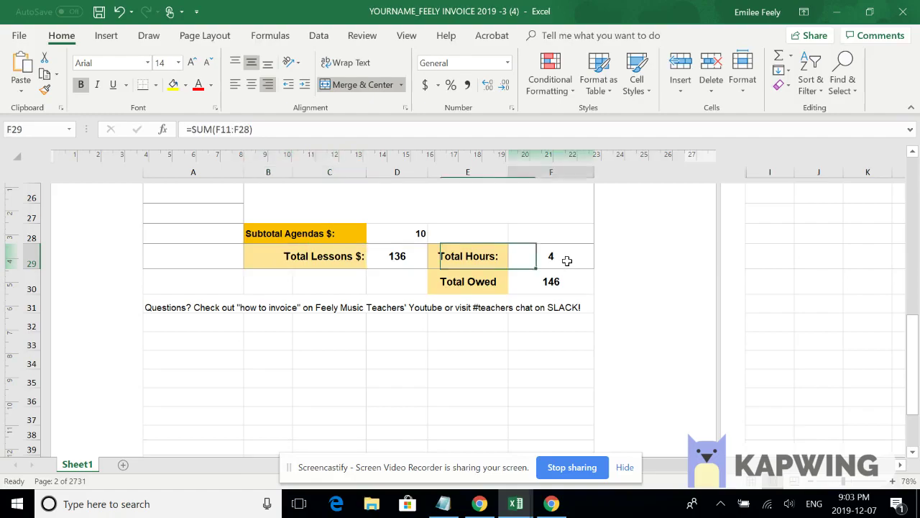
left_click(413, 256)
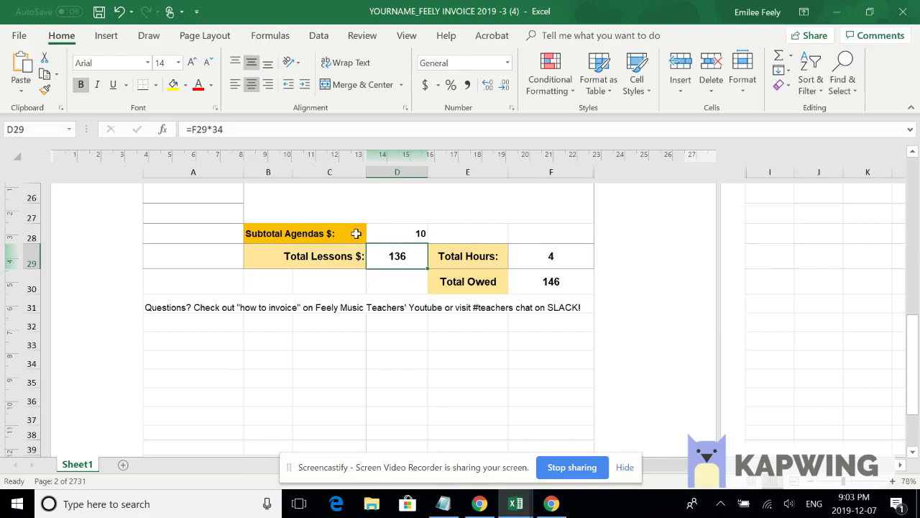
scroll(424, 236, "up", 4)
scroll(426, 239, "up", 3)
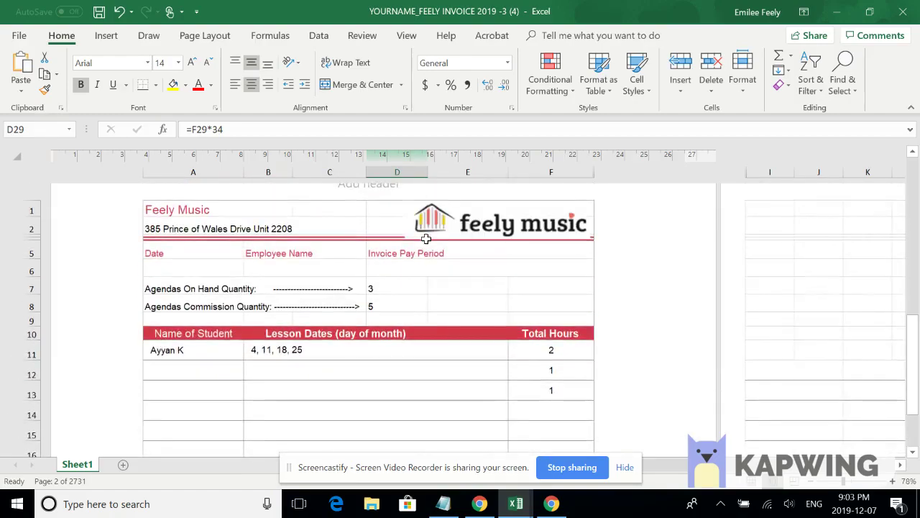
scroll(391, 319, "up", 1)
left_click(401, 331)
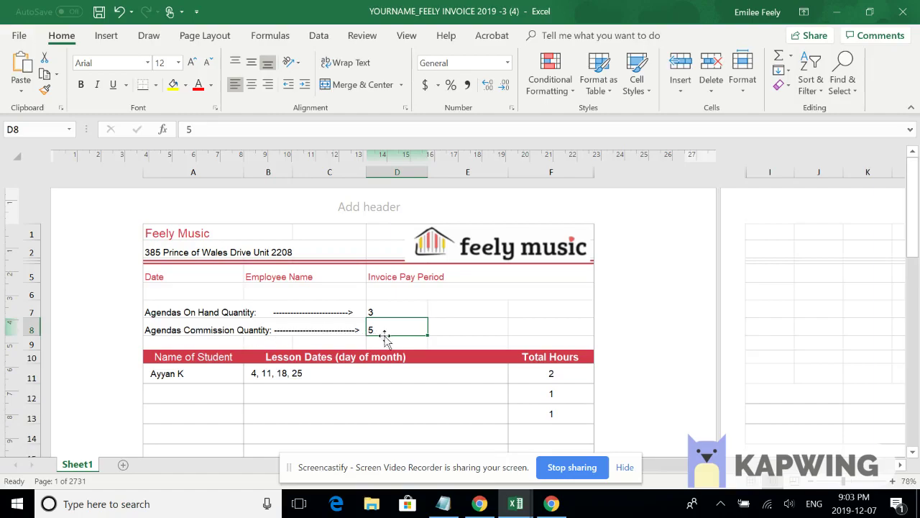
scroll(391, 338, "down", 3)
scroll(392, 338, "down", 3)
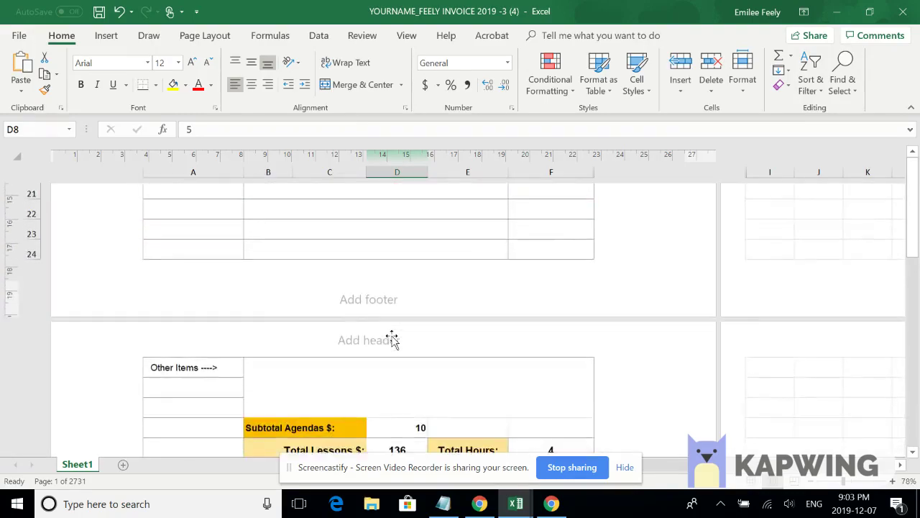
scroll(392, 338, "down", 2)
scroll(394, 340, "up", 1)
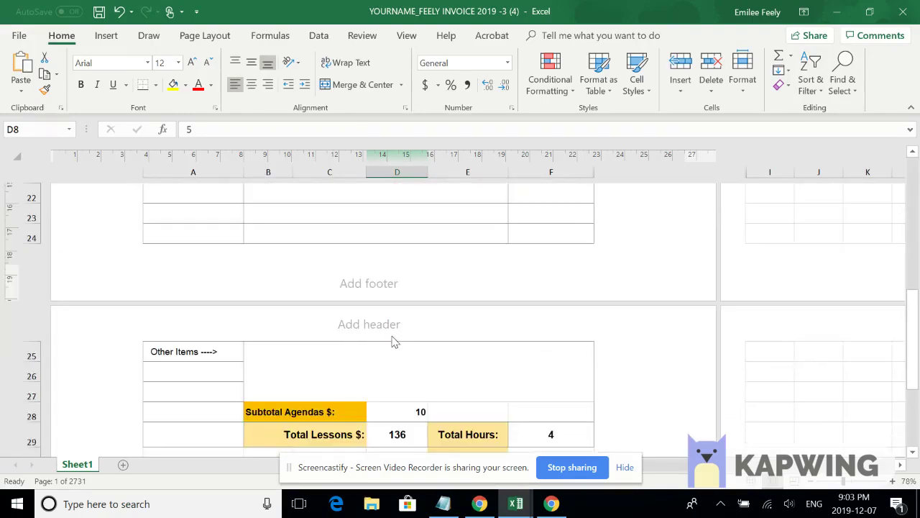
left_click(410, 412)
scroll(410, 412, "down", 1)
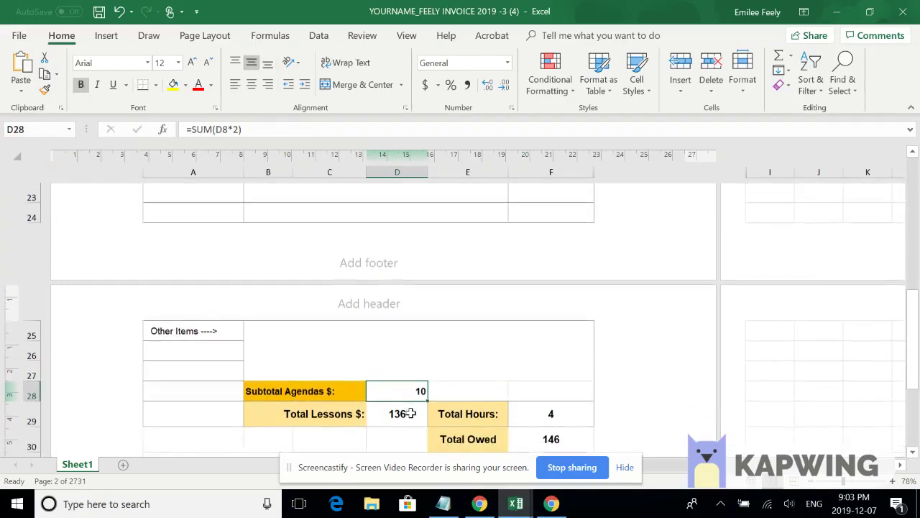
left_click(536, 422)
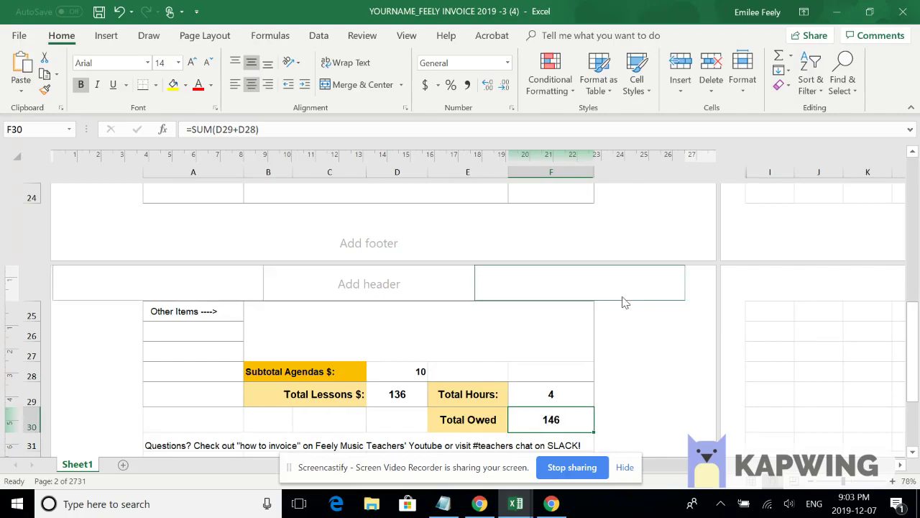
Clear the extra 1 hour in F12 after checking the calendar, leaving $112 owed.
scroll(382, 294, "up", 5)
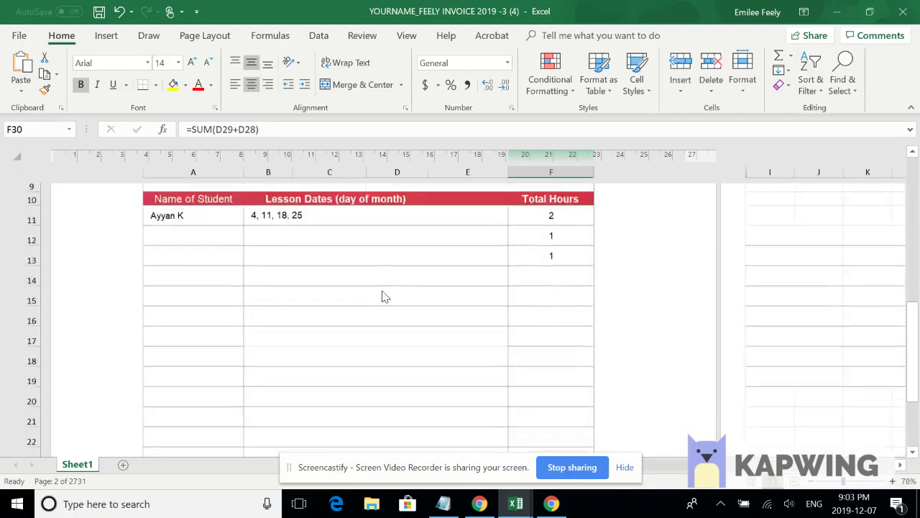
scroll(216, 280, "up", 1)
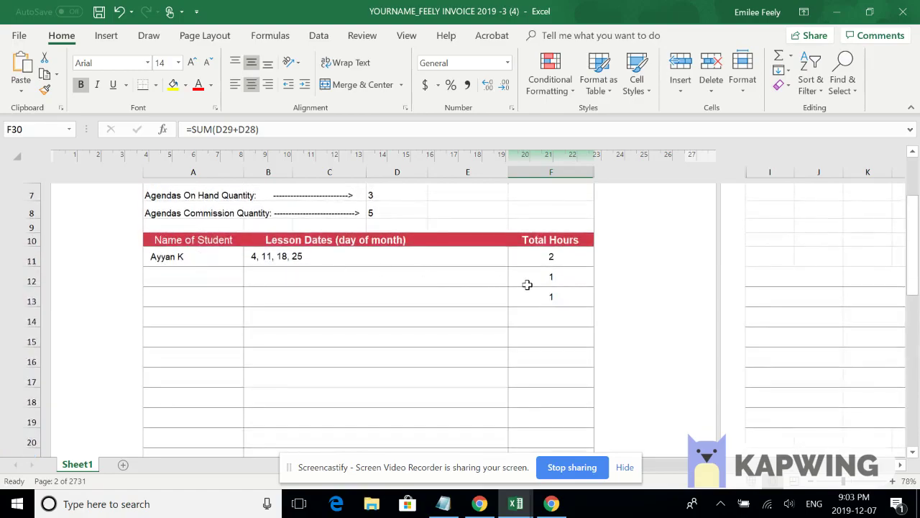
left_click_drag(532, 280, 538, 305)
key("BackSpace")
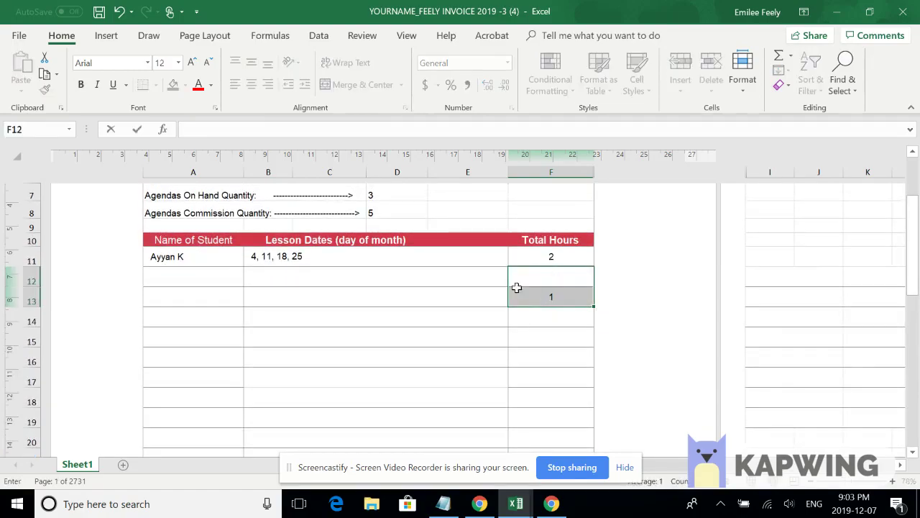
left_click(871, 13)
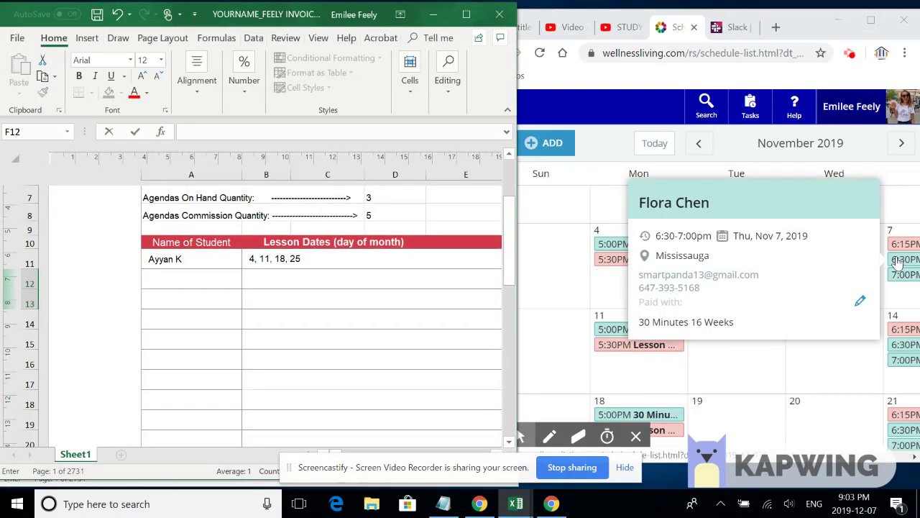
mouse_move(903, 275)
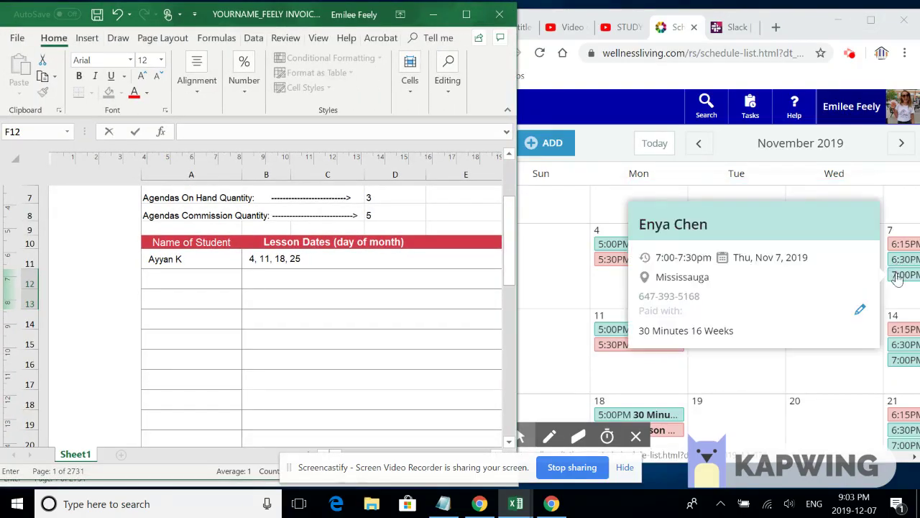
left_click(423, 316)
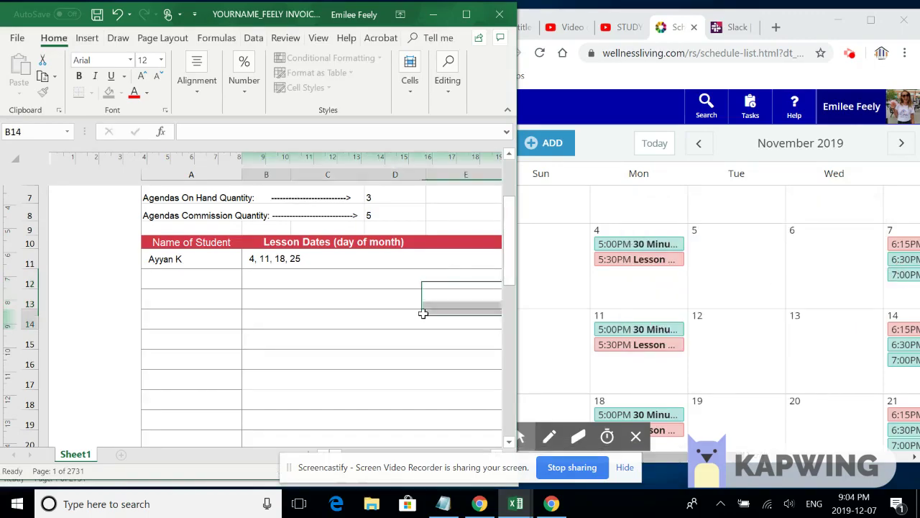
left_click(466, 15)
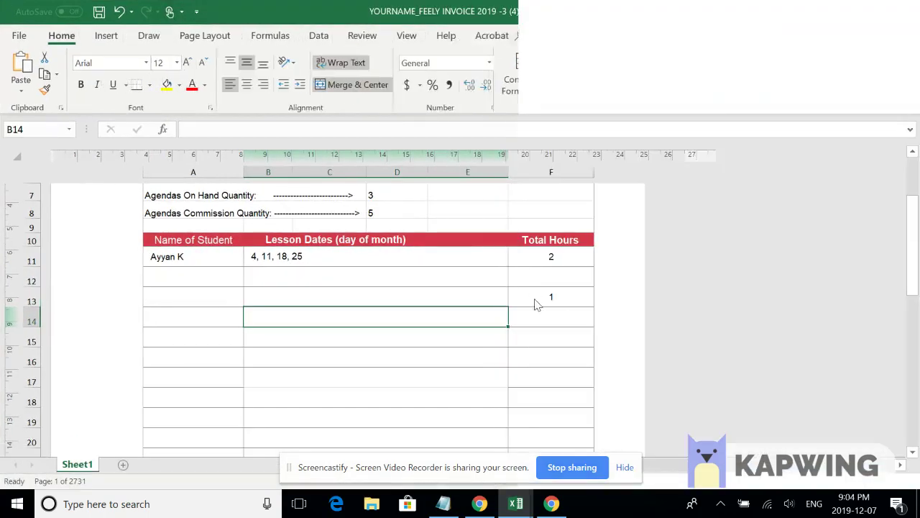
scroll(535, 302, "down", 3)
scroll(535, 302, "down", 5)
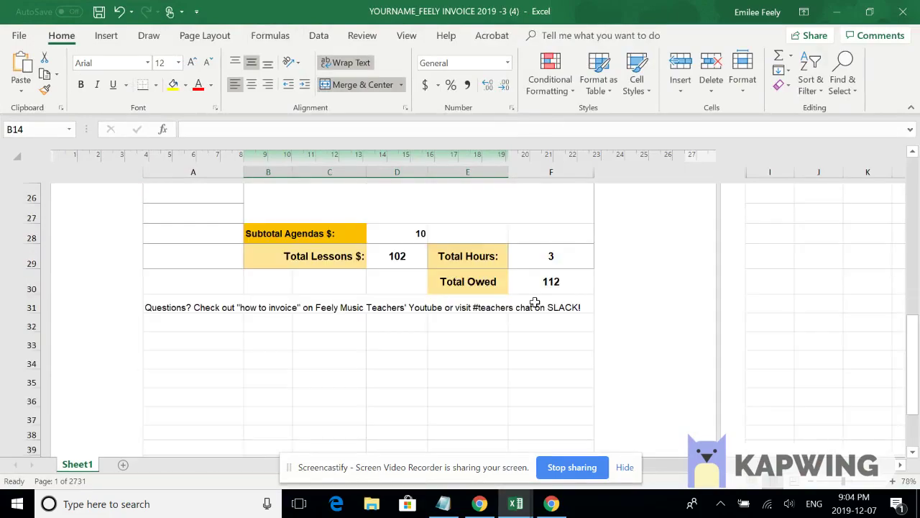
scroll(534, 302, "up", 1)
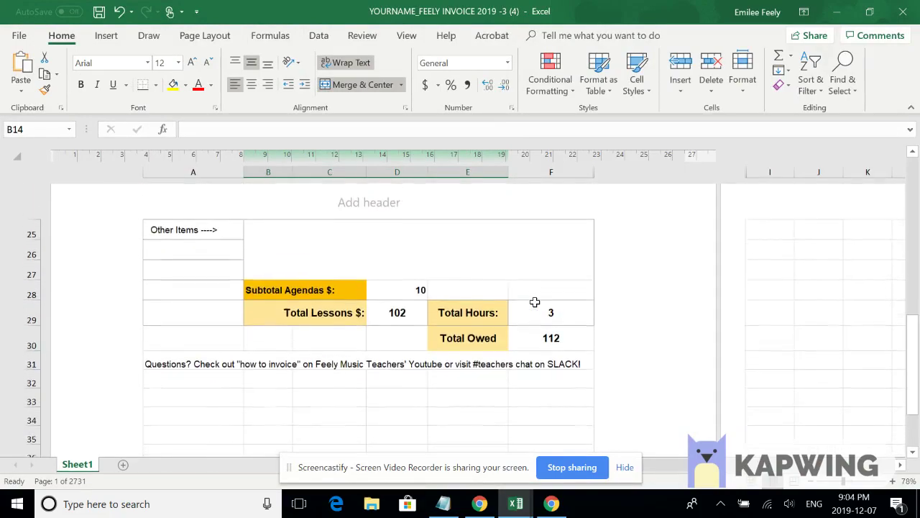
left_click(293, 252)
double_click(293, 251)
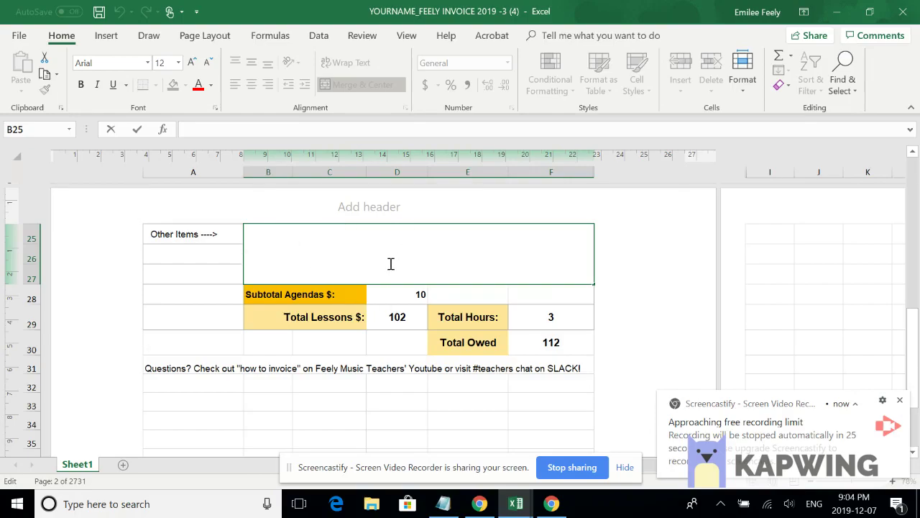
left_click(234, 369)
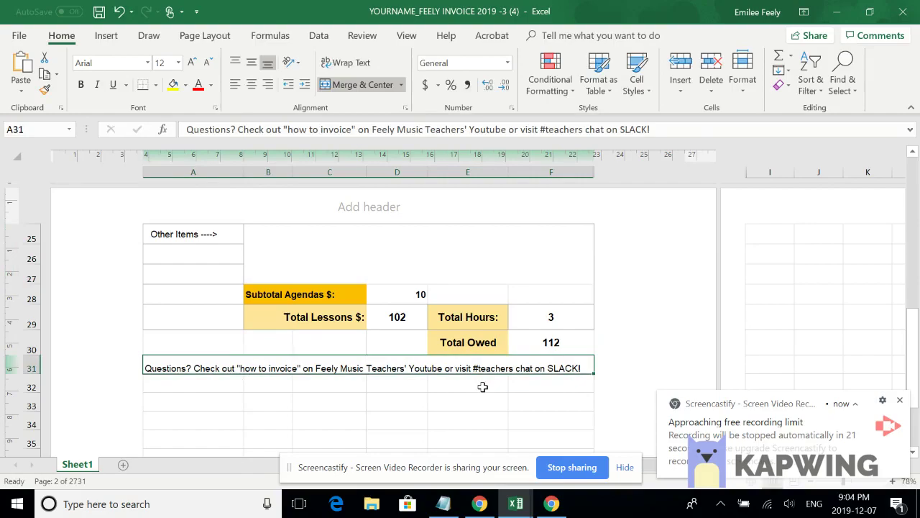
Save As to Downloads, replacing the YOURNAME_ file name prefix with the teacher's name.
left_click(22, 34)
left_click(64, 231)
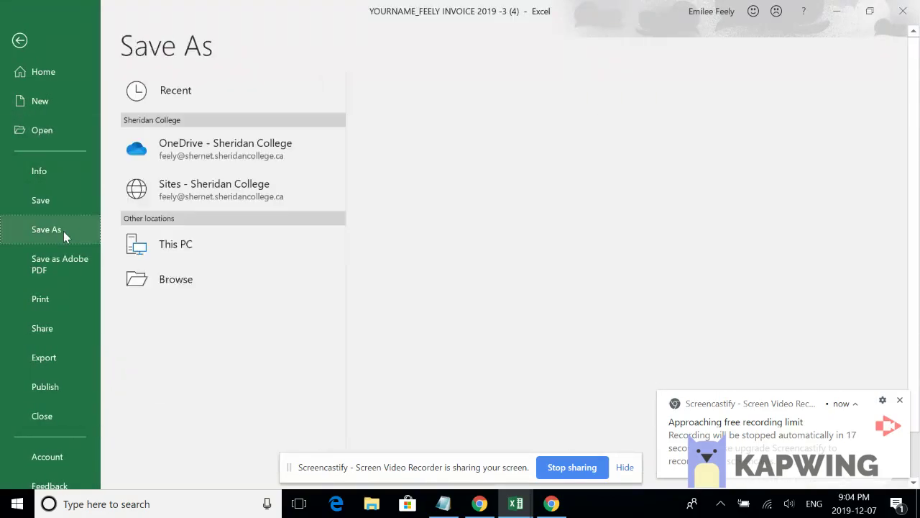
left_click(413, 104)
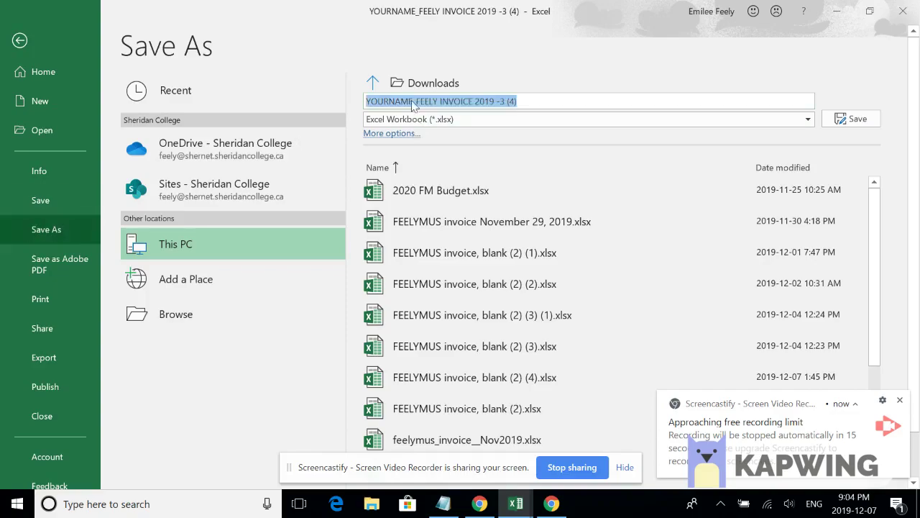
left_click_drag(413, 101, 325, 104)
key("BackSpace")
key("BackSpace")
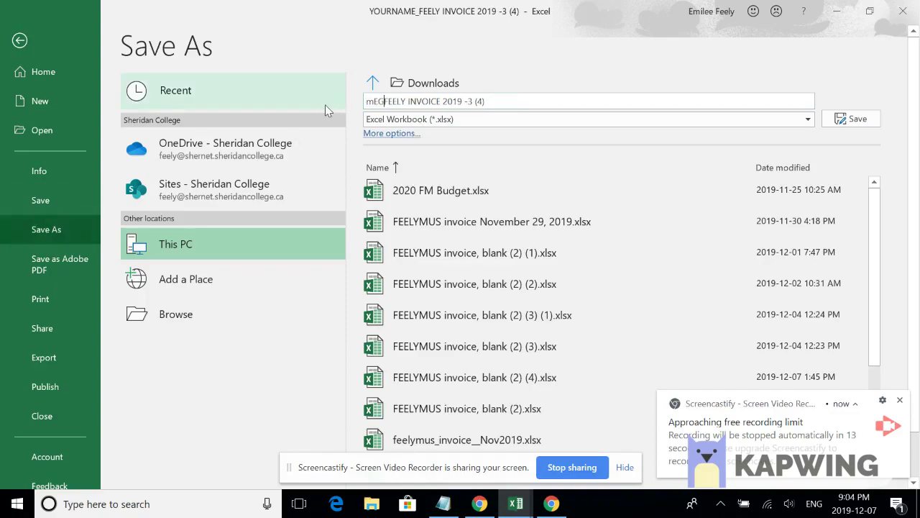
type("MEGAN")
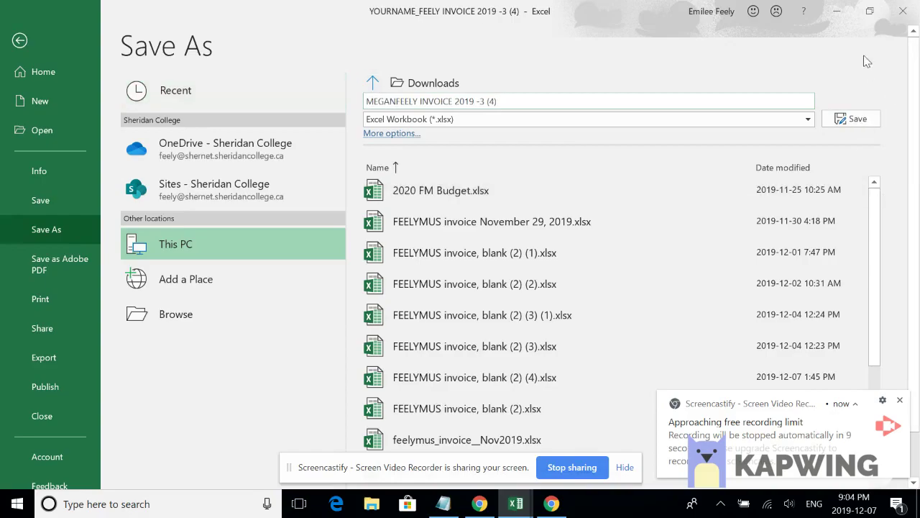
Save the renamed invoice, then start attaching a file in Slack's #invoicing channel.
left_click(853, 119)
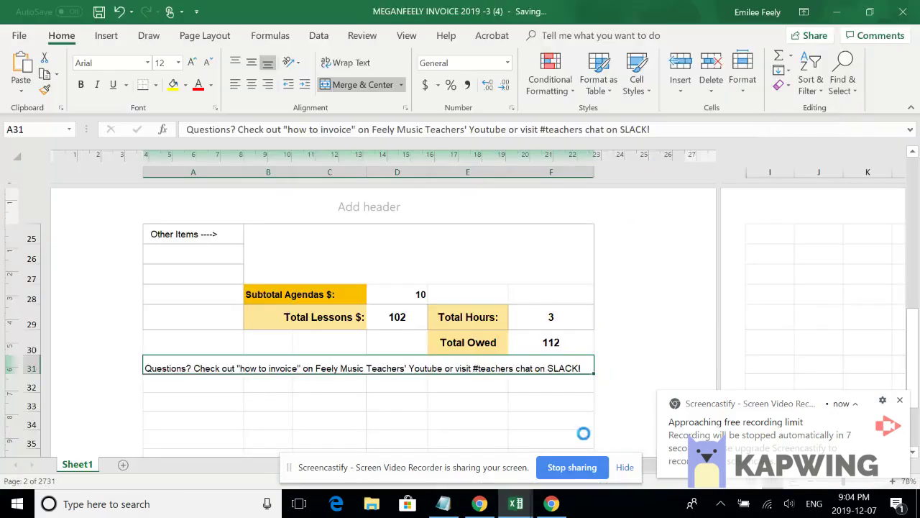
left_click(482, 504)
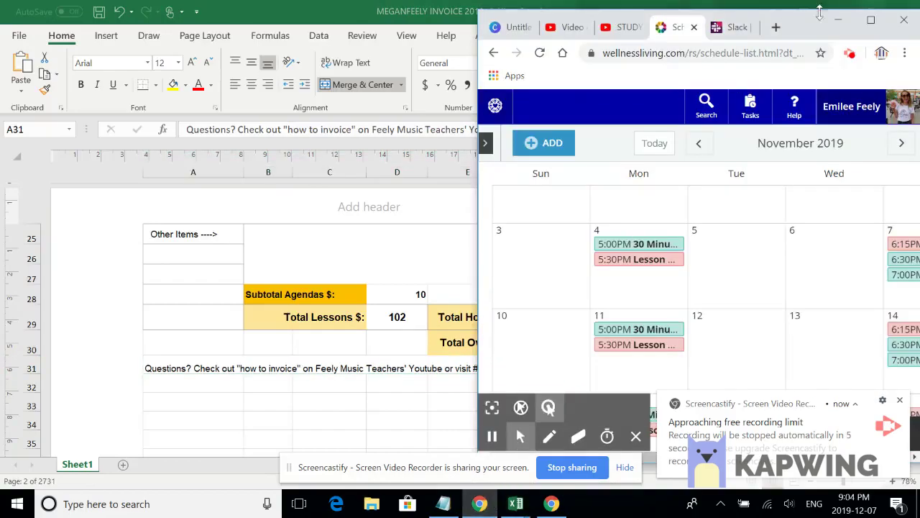
left_click(871, 21)
left_click(685, 10)
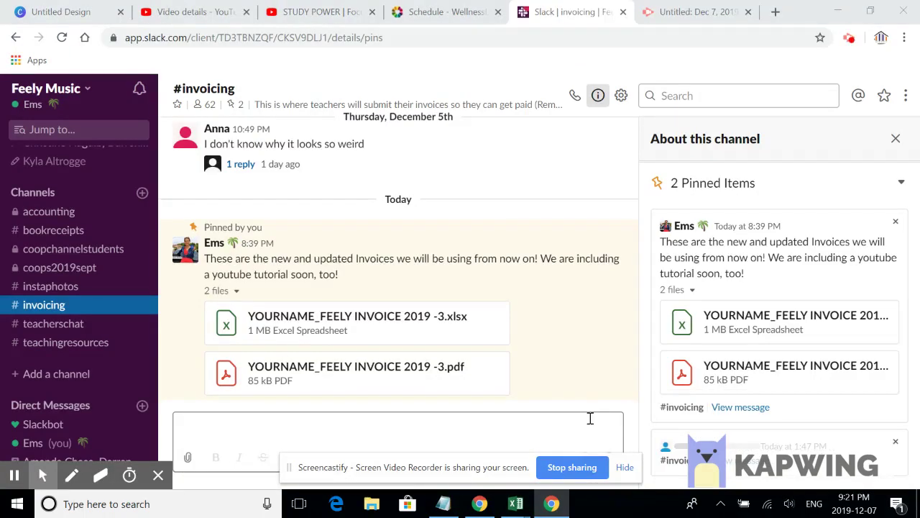
left_click(187, 458)
left_click(243, 424)
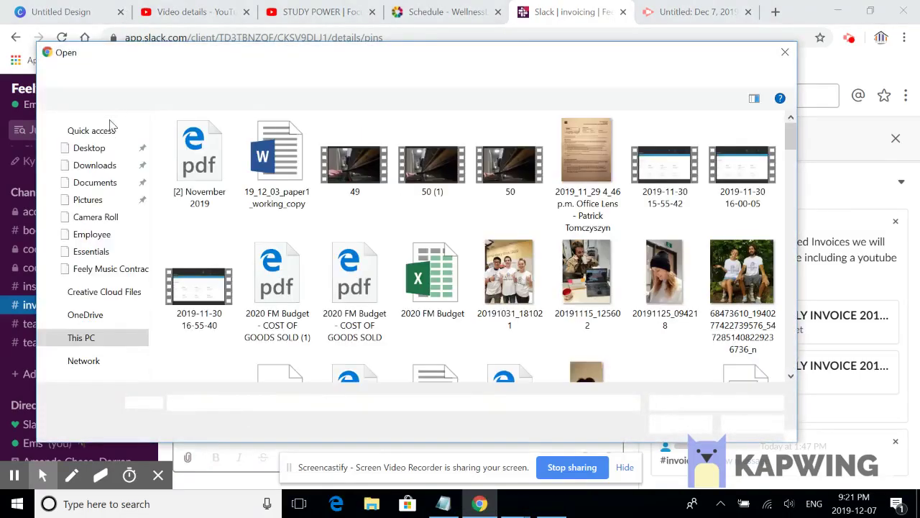
left_click(90, 148)
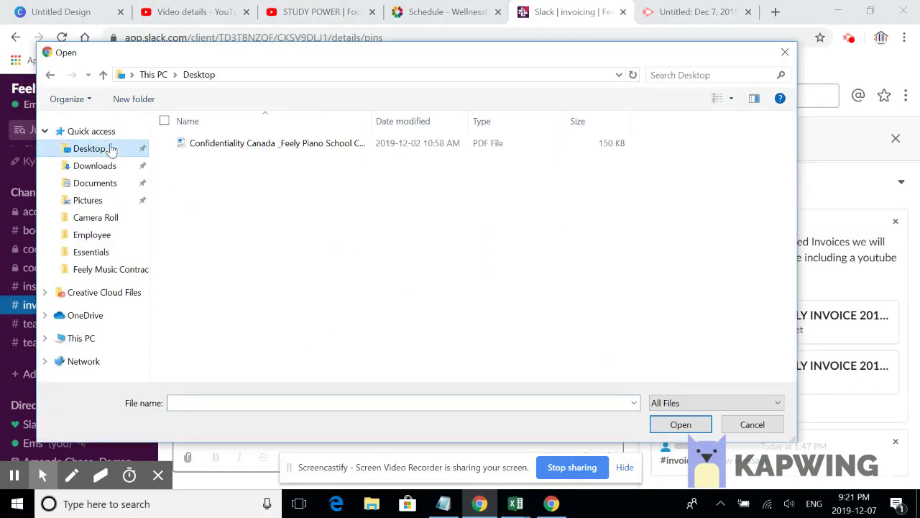
left_click(90, 131)
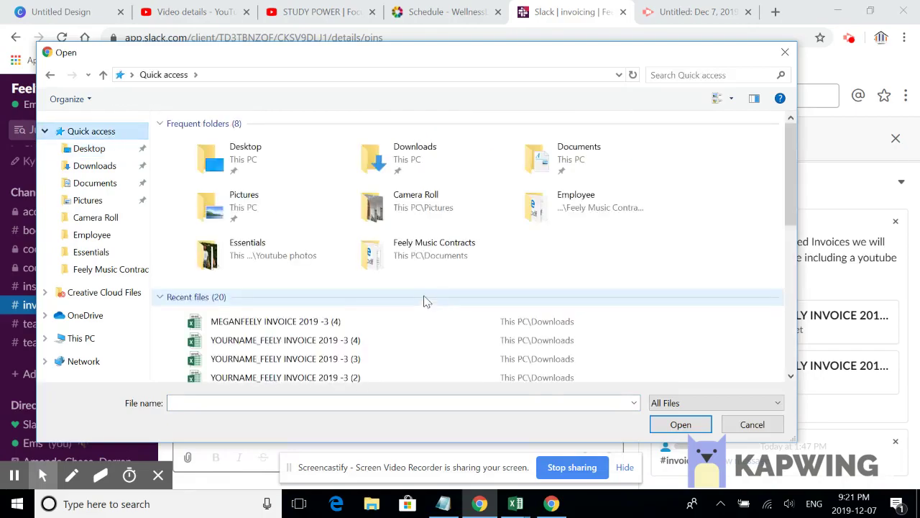
double_click(422, 321)
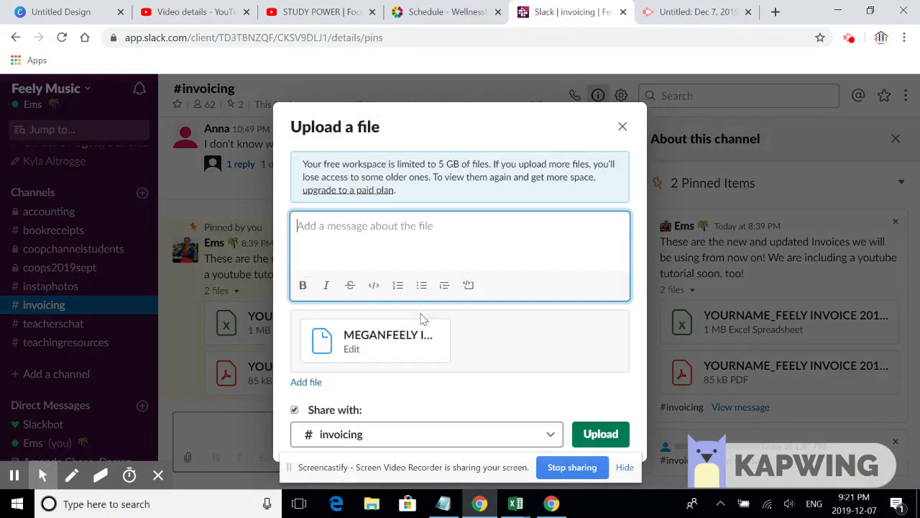
left_click(611, 438)
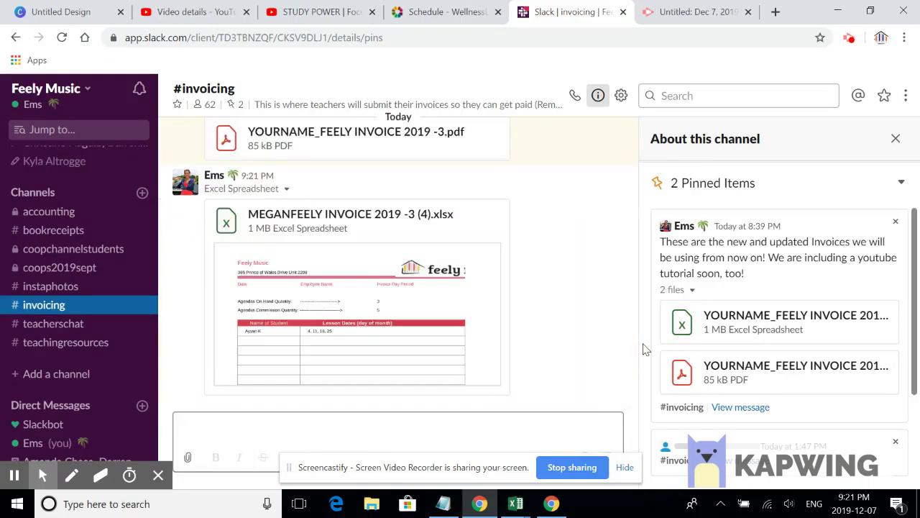
mouse_move(413, 215)
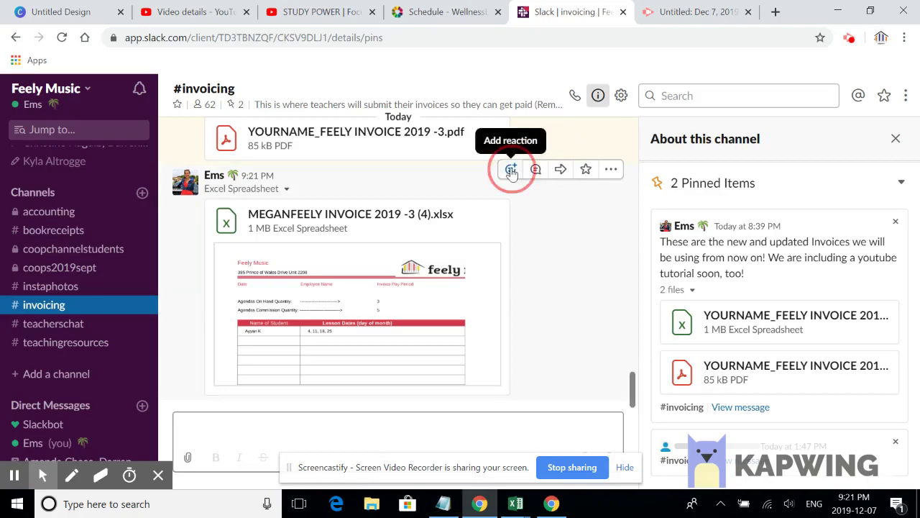
left_click(510, 171)
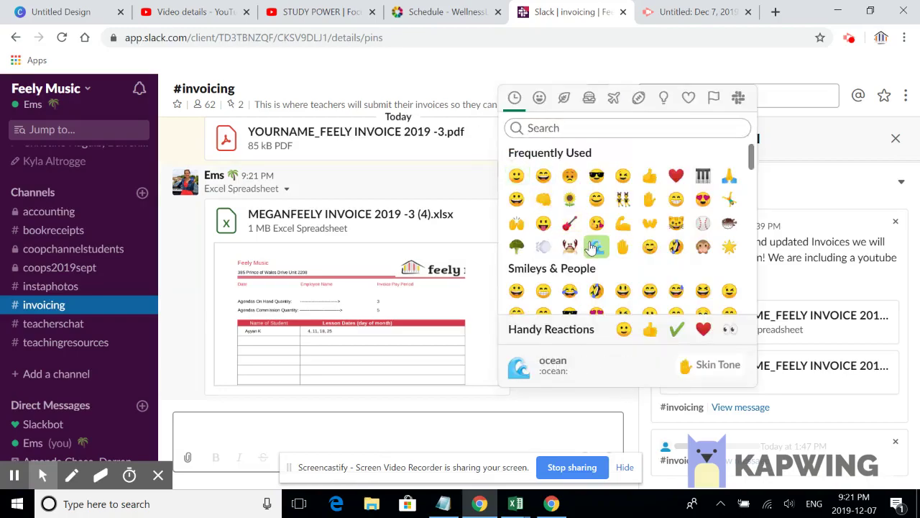
left_click(569, 200)
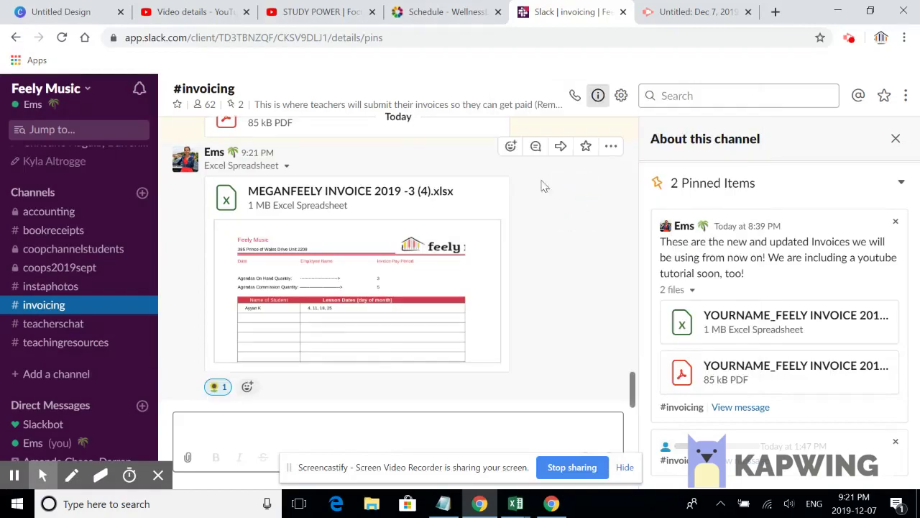
left_click(510, 146)
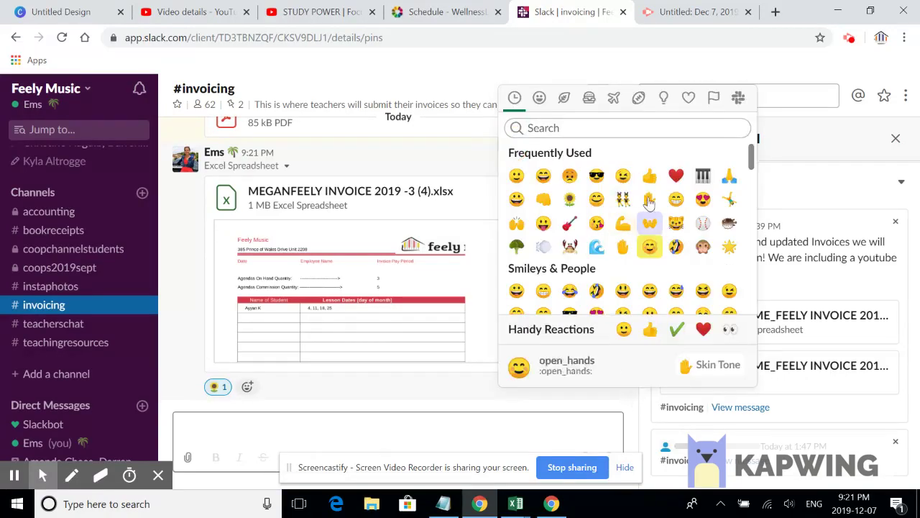
left_click(650, 177)
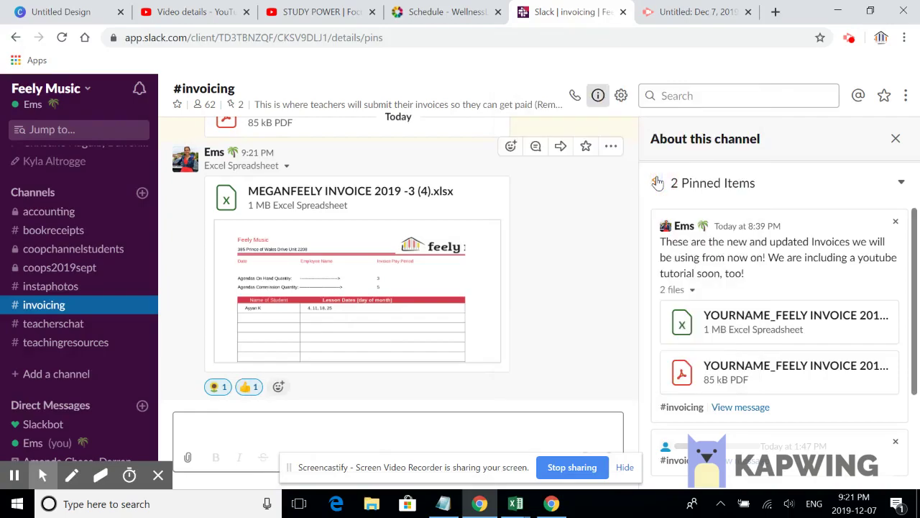
mouse_move(357, 290)
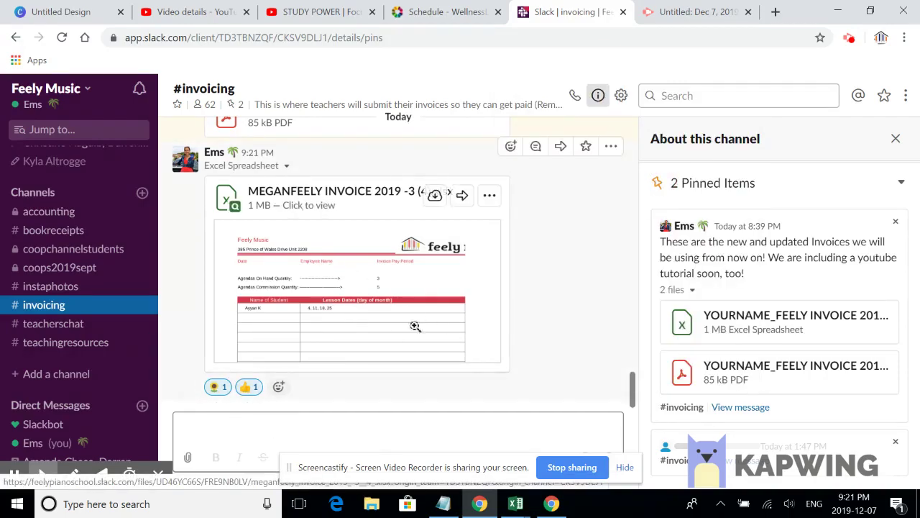
left_click(415, 11)
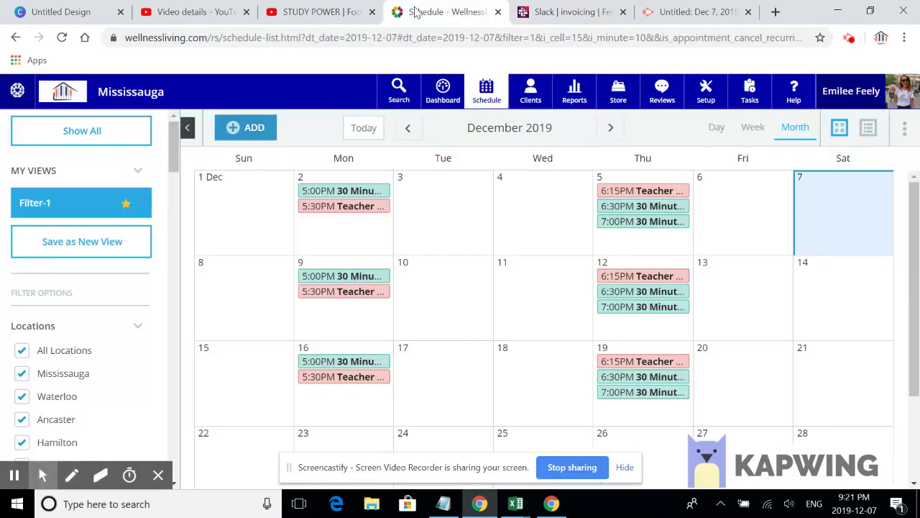
left_click(568, 12)
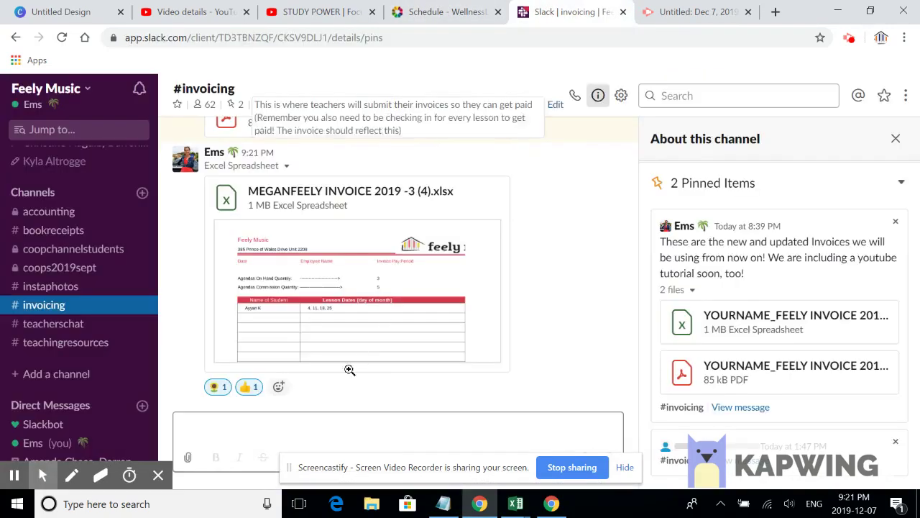
left_click(317, 422)
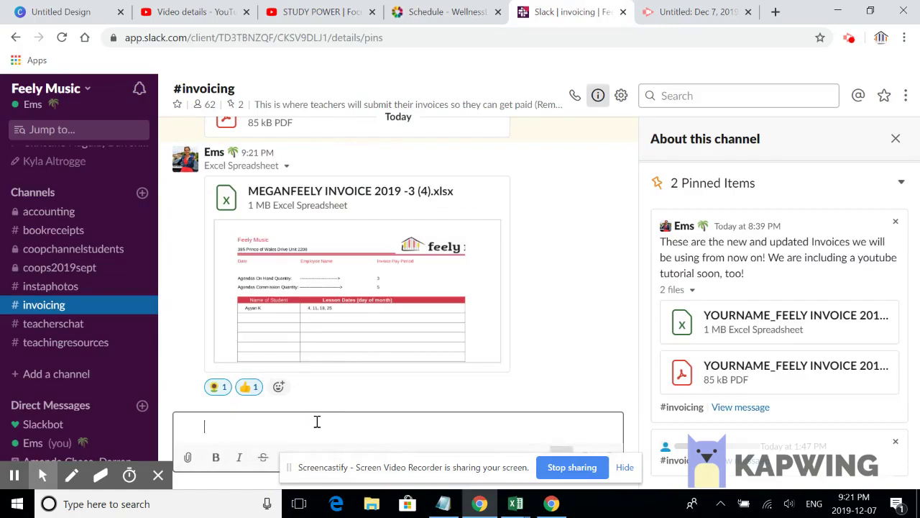
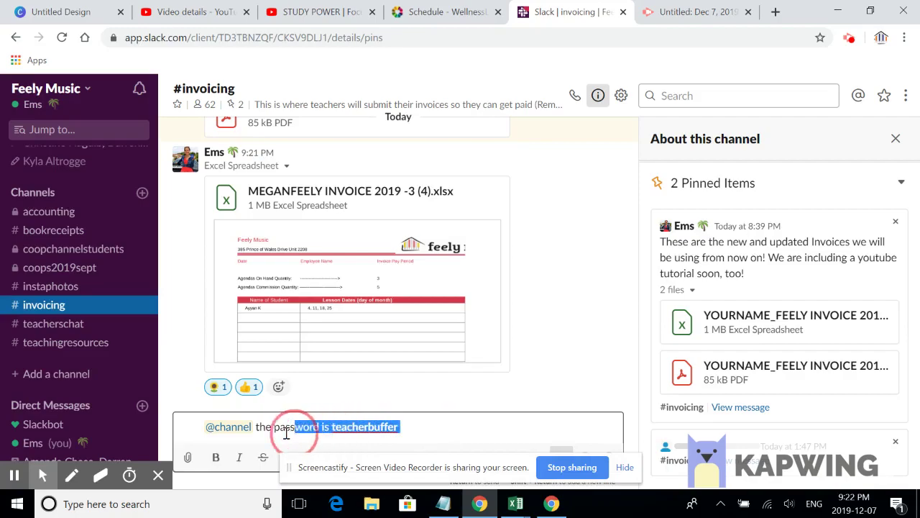
left_click_drag(424, 427, 281, 429)
left_click(446, 423)
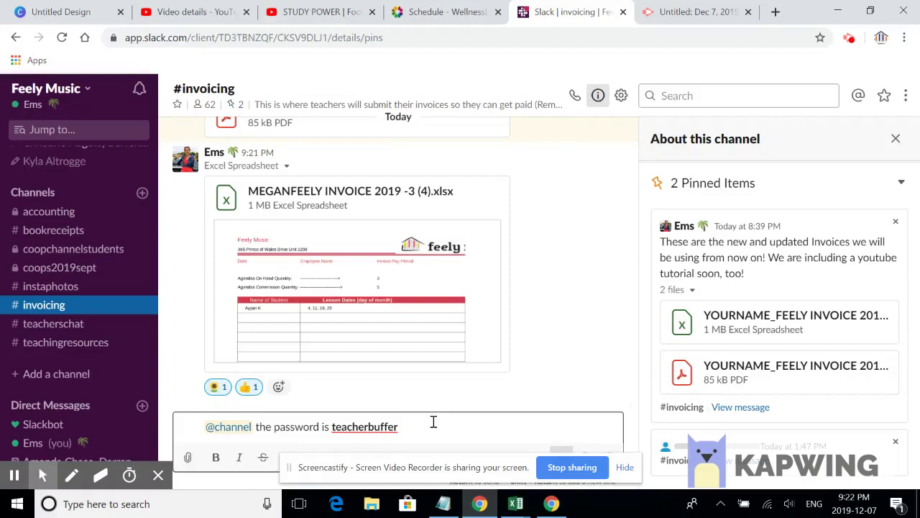
left_click_drag(433, 422, 164, 432)
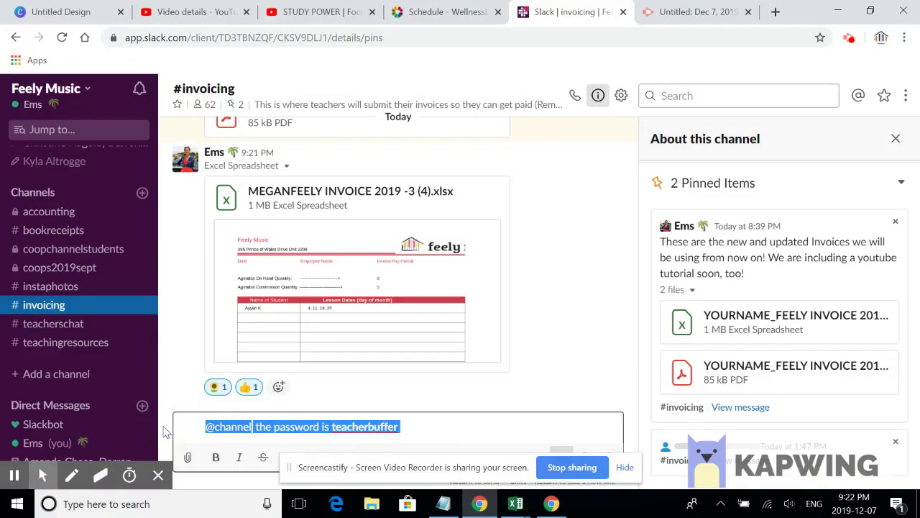
key("BackSpace")
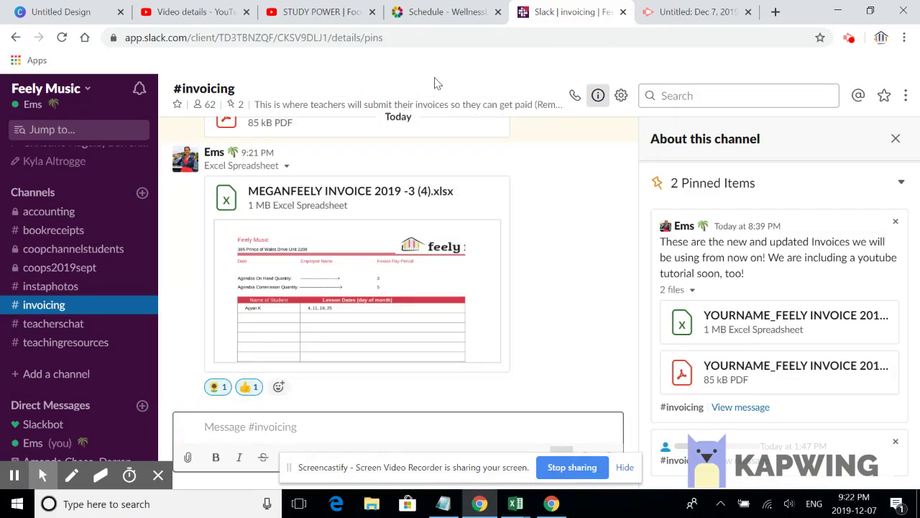
left_click(442, 7)
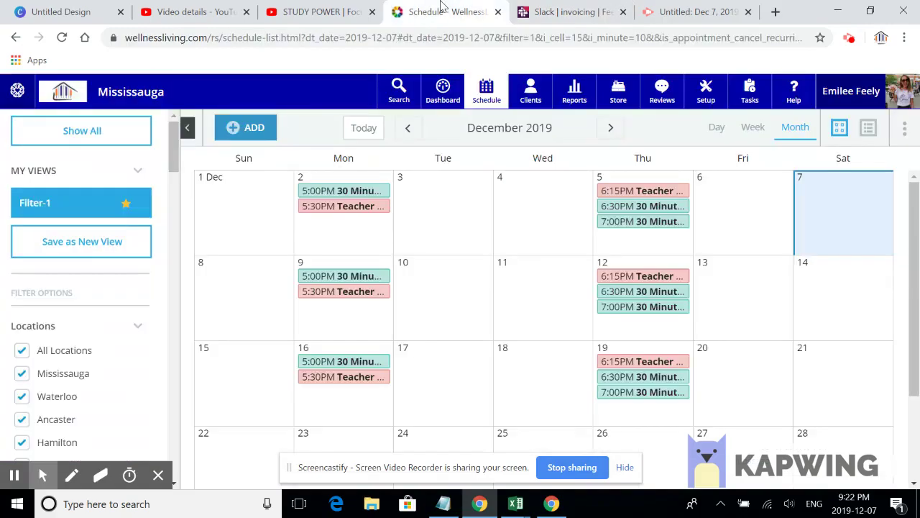
Open and close a Teacher buffer booking's details on the December schedule, then return to #invoicing.
left_click(560, 9)
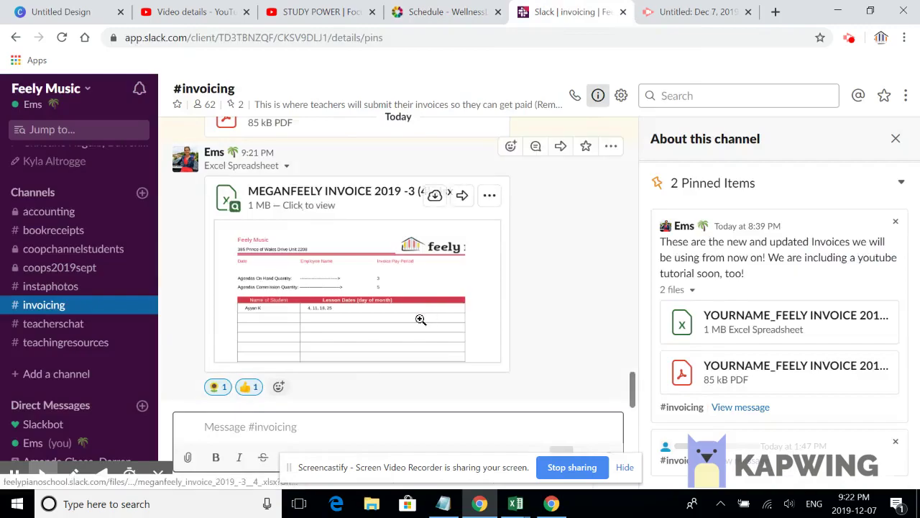
left_click(432, 11)
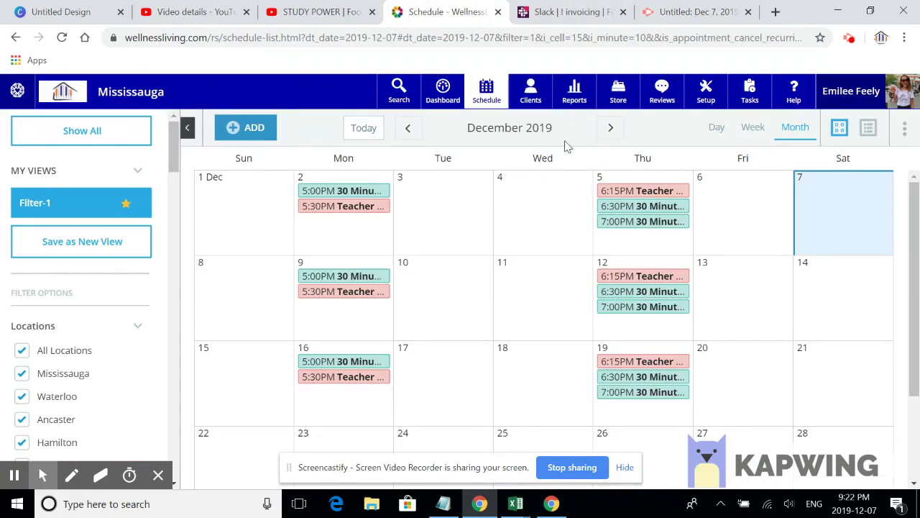
mouse_move(344, 206)
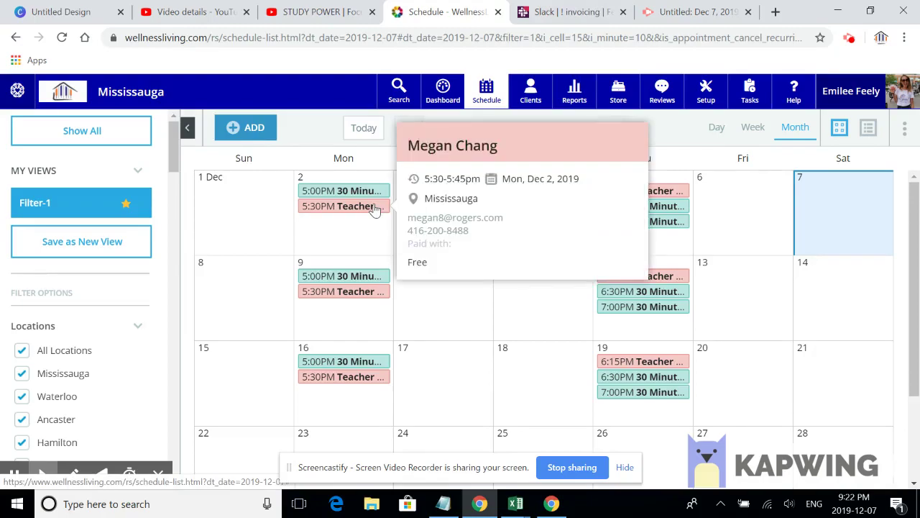
left_click(363, 293)
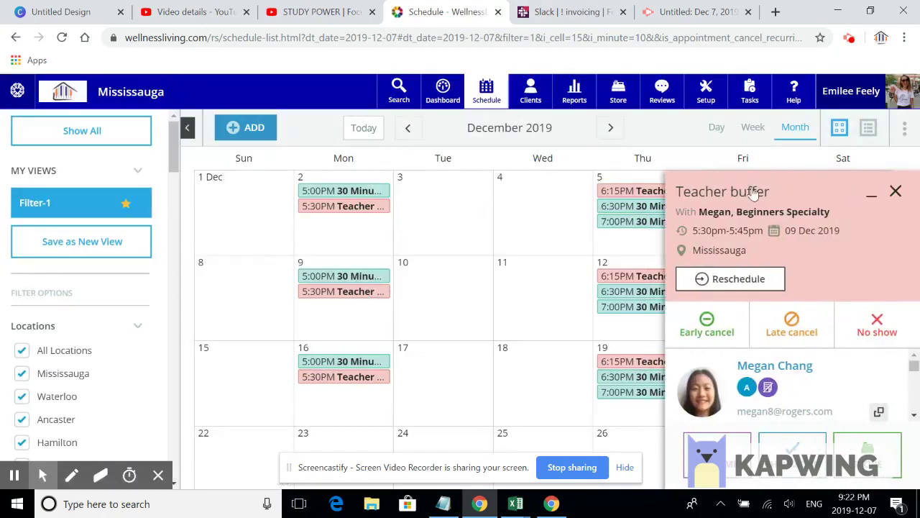
left_click(895, 191)
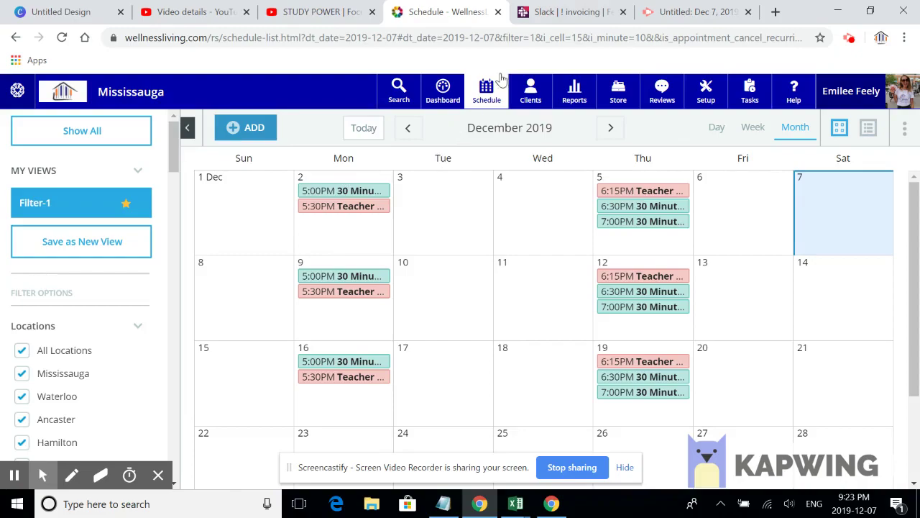
left_click(561, 12)
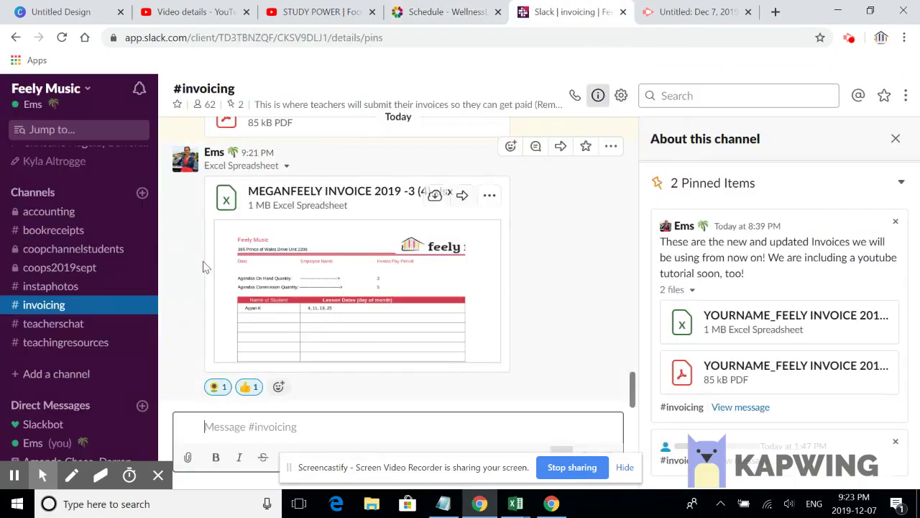